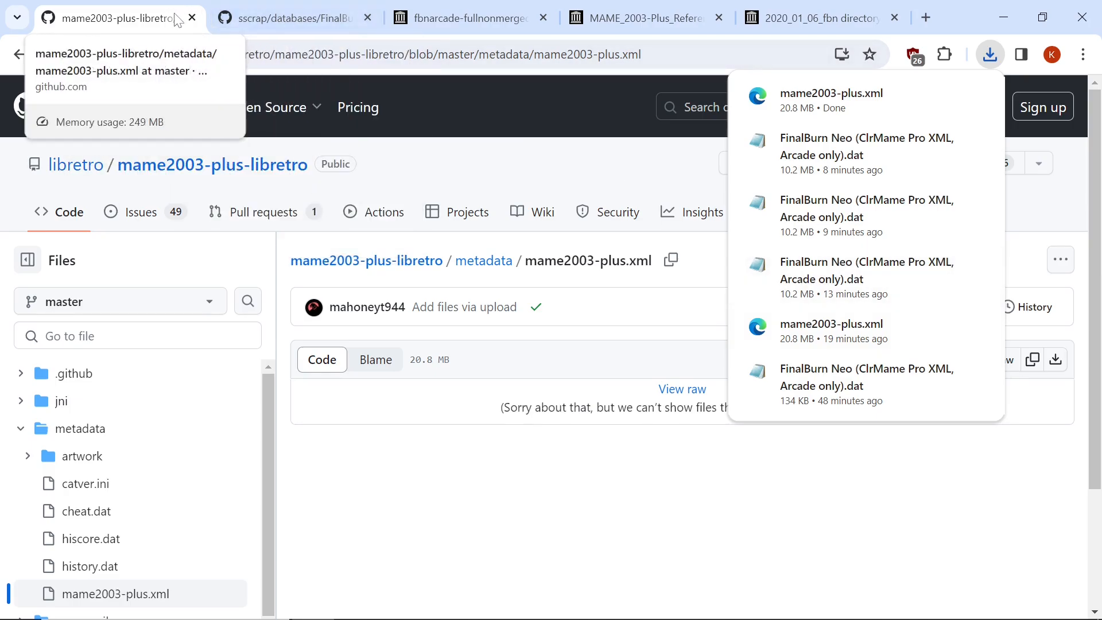
# - Close the mame2003-plus page, download the raw FinalBurn Neo (ClrMame Pro XML, Arcade only).dat file from the sscrap repository, and show it in its folder
pyautogui.click(192, 18)
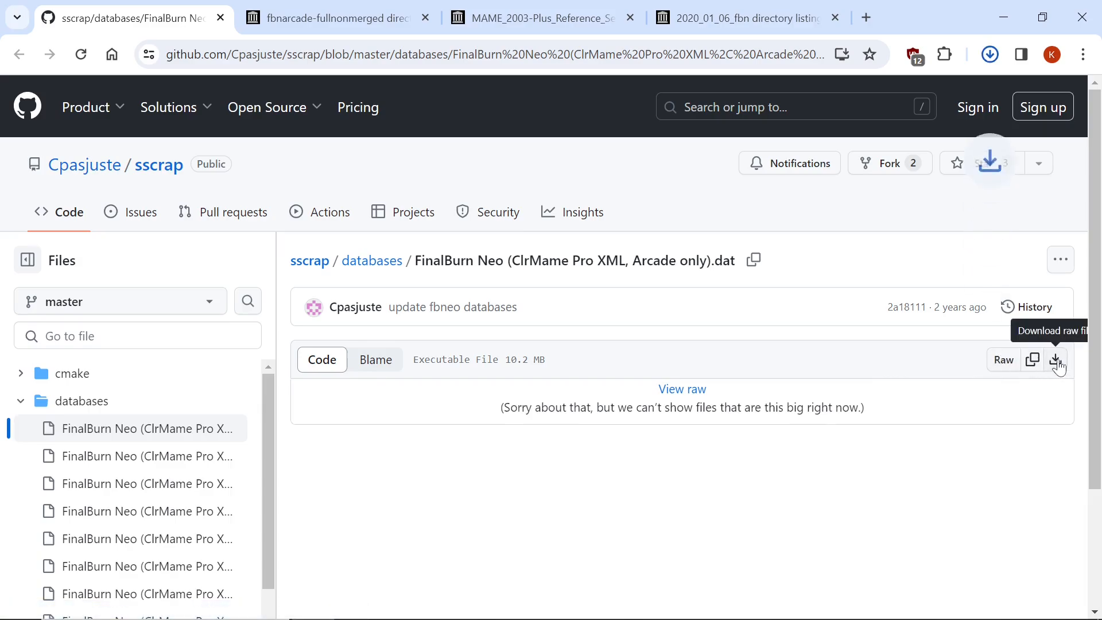
pyautogui.click(1056, 360)
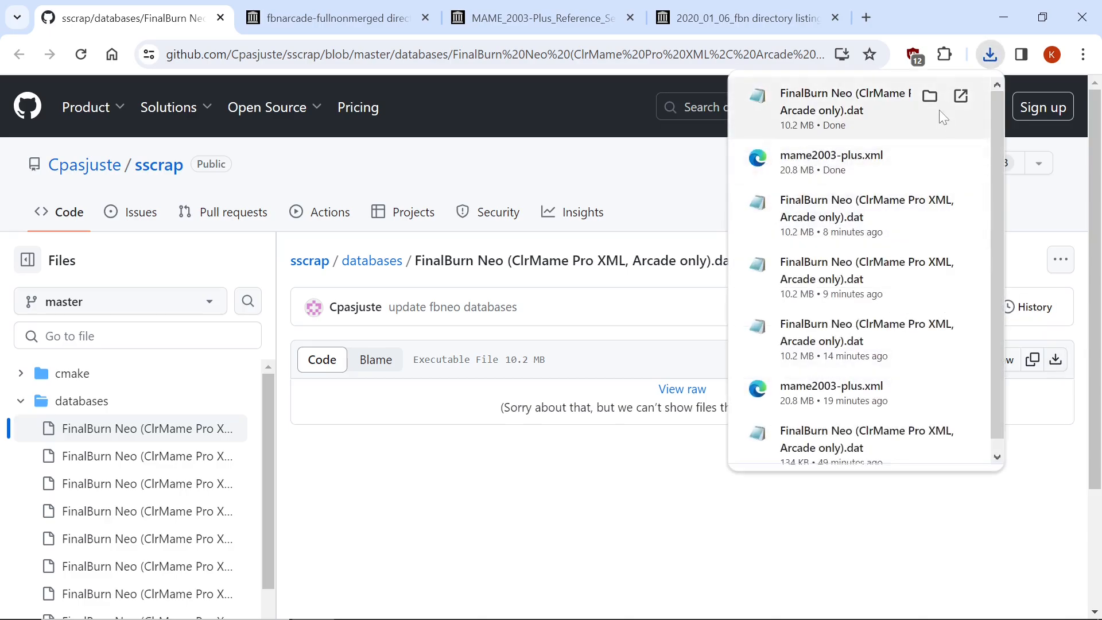
pyautogui.click(935, 97)
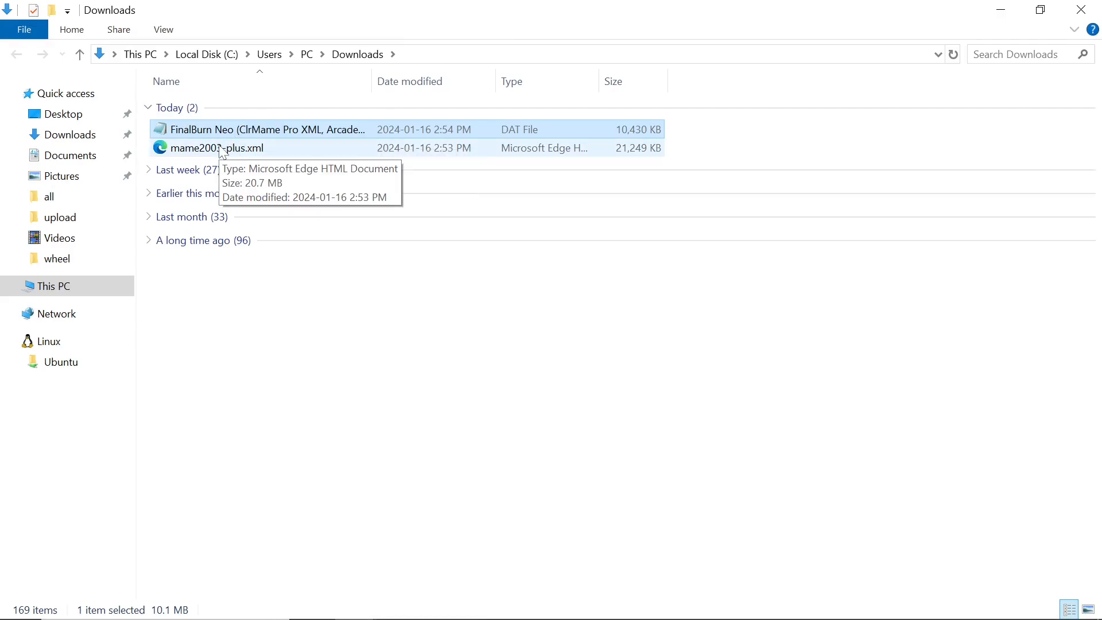
# - Move the FinalBurn Neo (ClrMame Pro XML, Arcade only).dat and mame2003-plus.xml files from Downloads into RetroArch's roms folder
pyautogui.moveTo(157, 137); pyautogui.dragTo(189, 150)
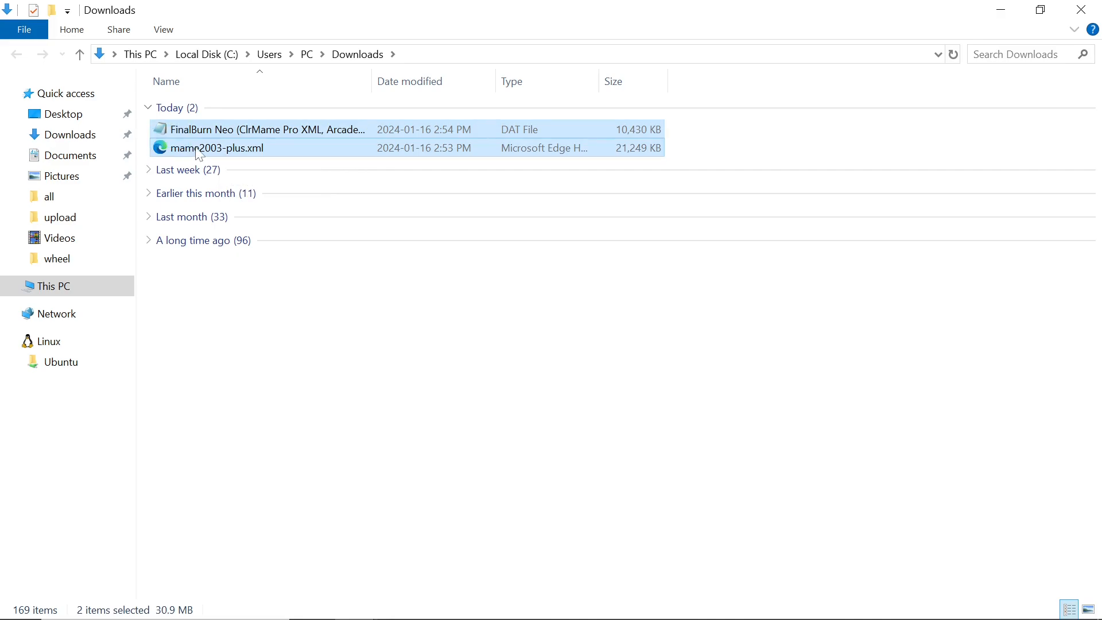
pyautogui.rightClick(195, 148)
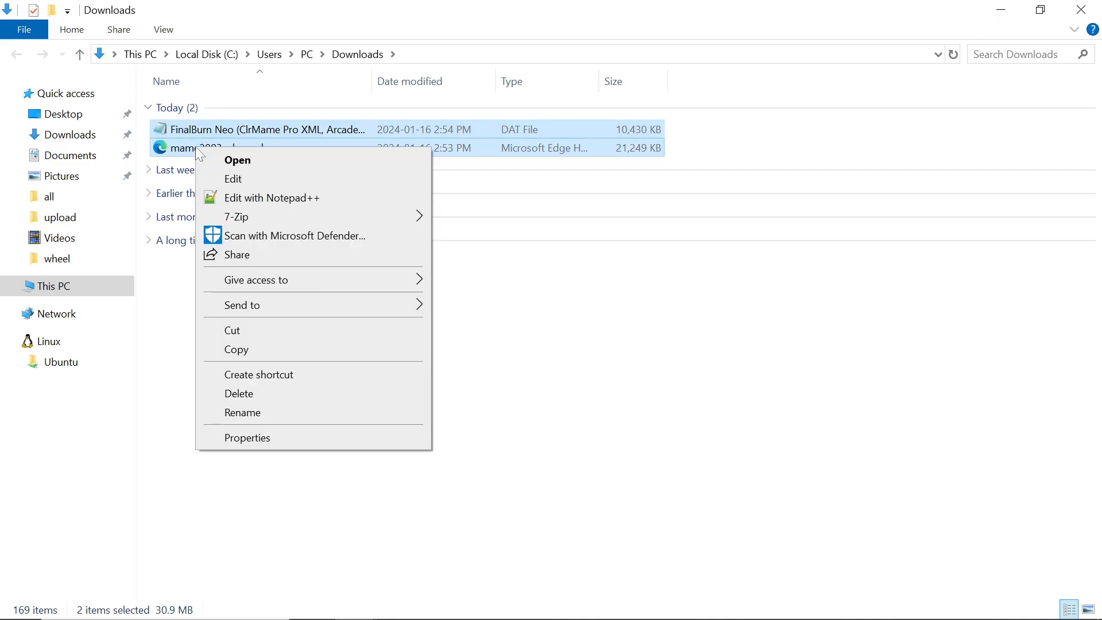
pyautogui.click(269, 332)
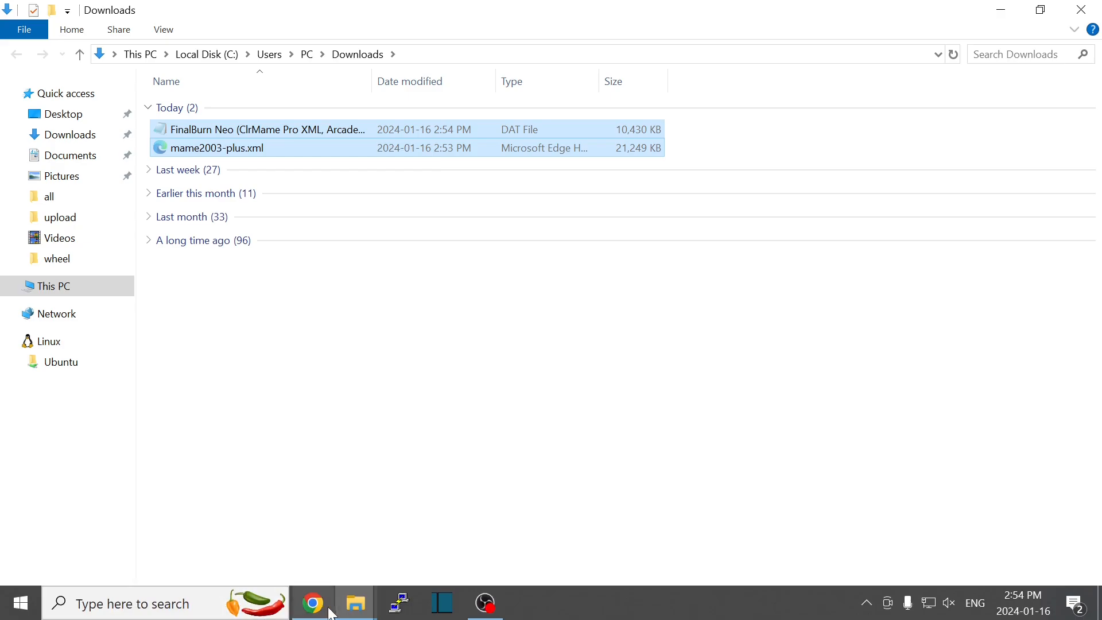
pyautogui.moveTo(343, 613)
pyautogui.click(264, 534)
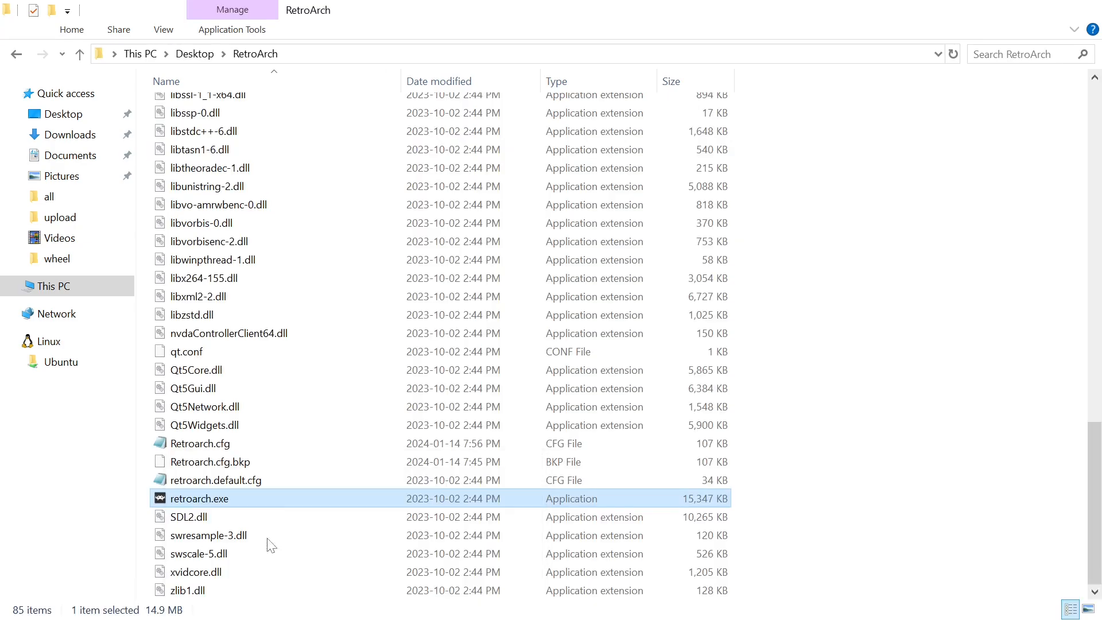
pyautogui.scroll(15, 299, 270)
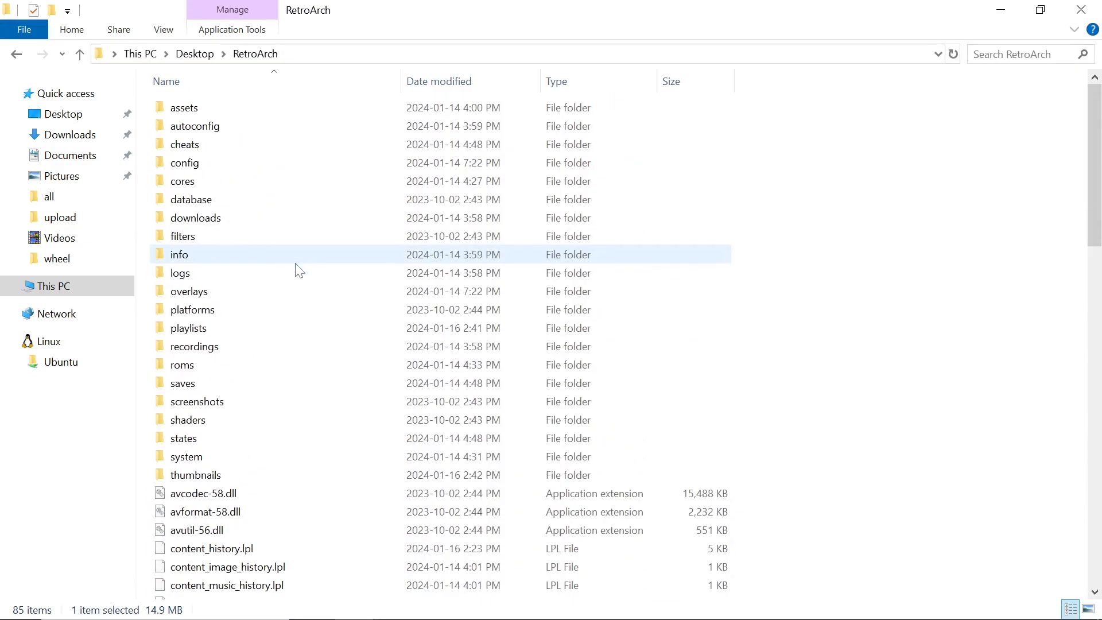
pyautogui.doubleClick(216, 365)
pyautogui.rightClick(210, 214)
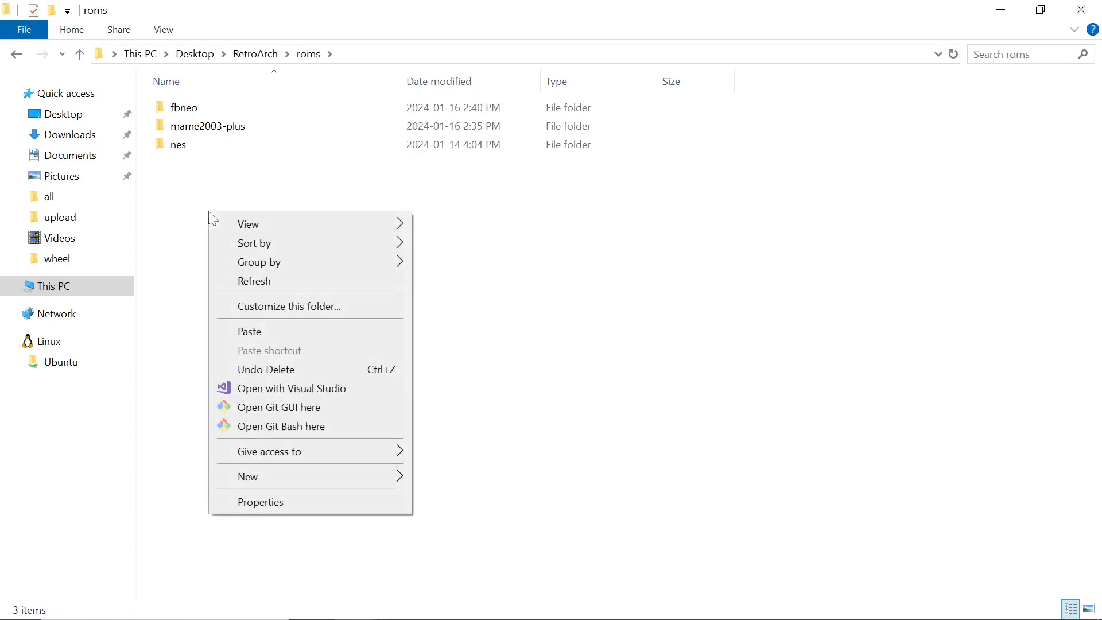
pyautogui.click(249, 332)
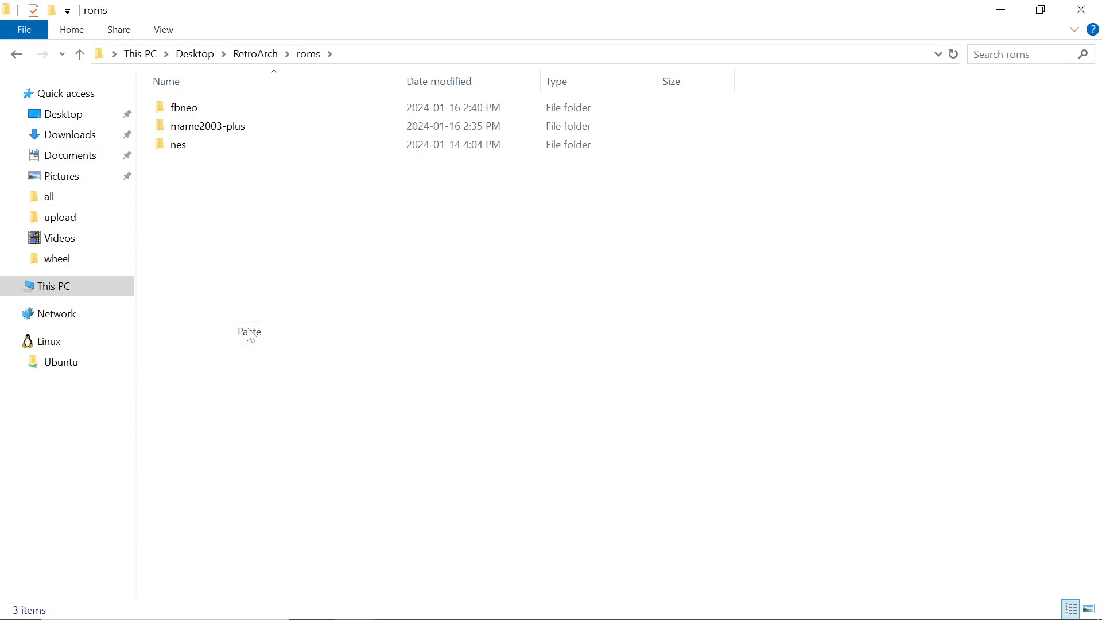
pyautogui.click(494, 366)
pyautogui.moveTo(517, 616)
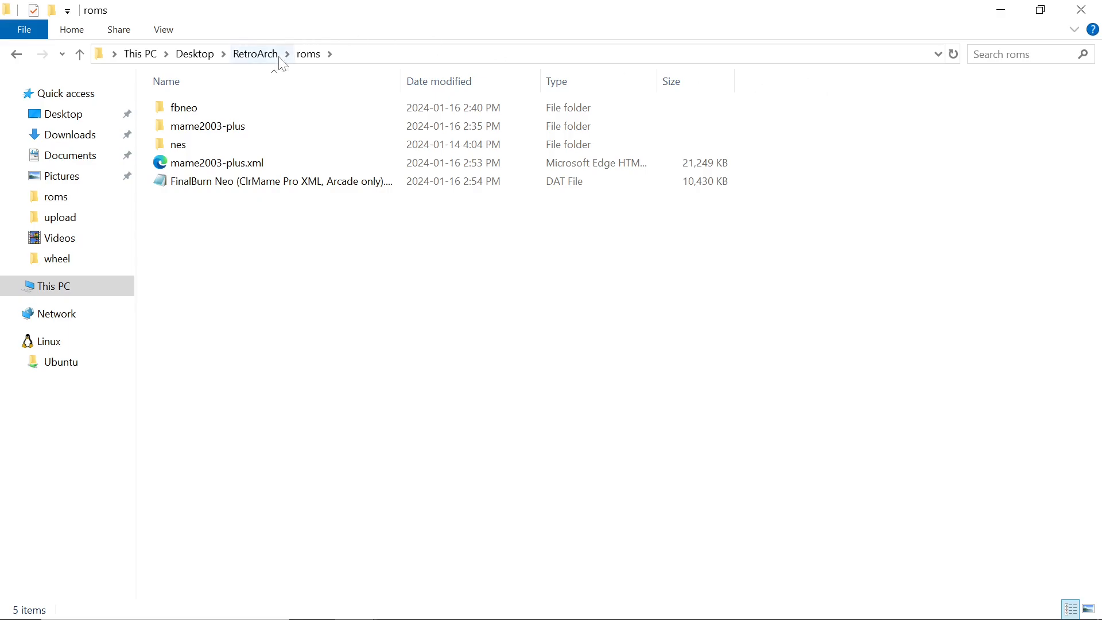
# - Return to the RetroArch folder and launch retroarch.exe
pyautogui.click(255, 54)
pyautogui.scroll(-10, 335, 286)
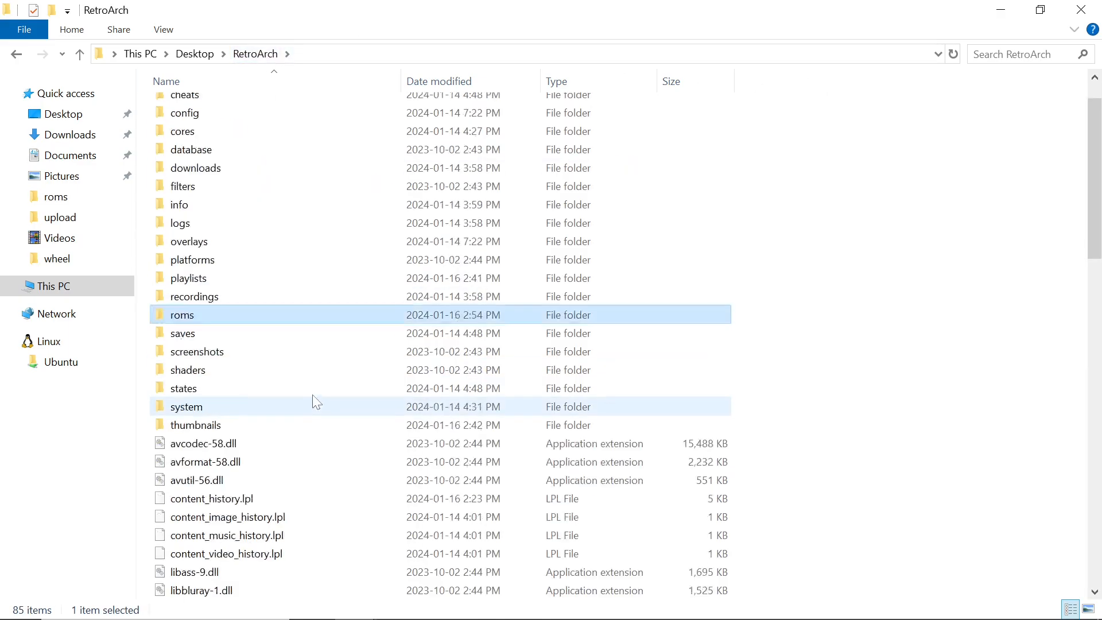
pyautogui.scroll(-8, 308, 389)
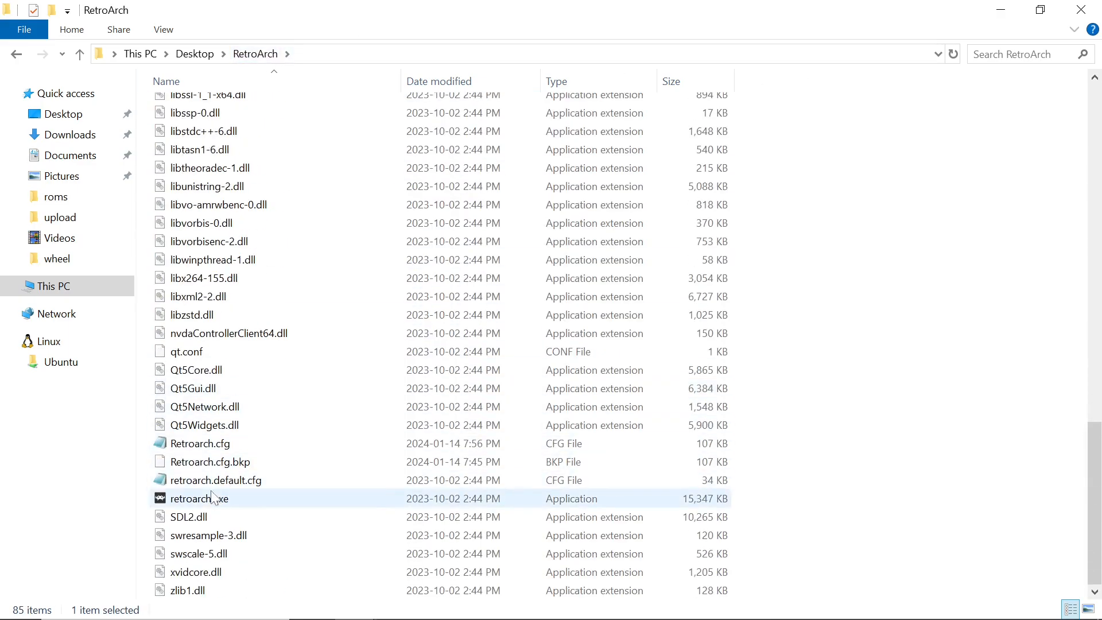
pyautogui.doubleClick(201, 499)
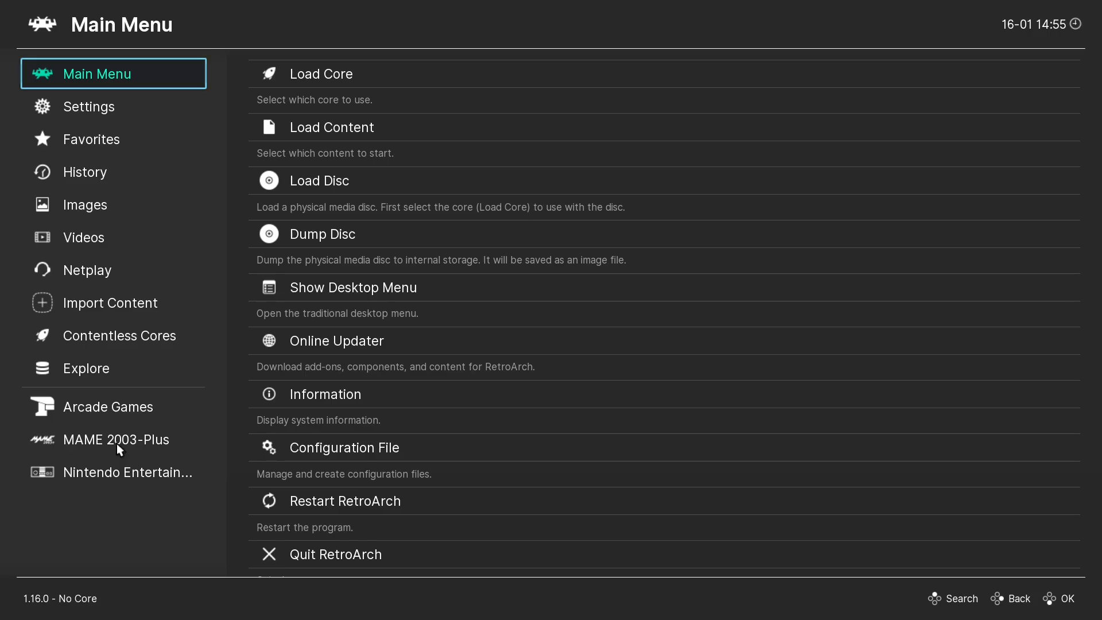
# - Turn on On-Demand Thumbnail Downloads in the Playlists settings and return to the Settings list
pyautogui.click(96, 110)
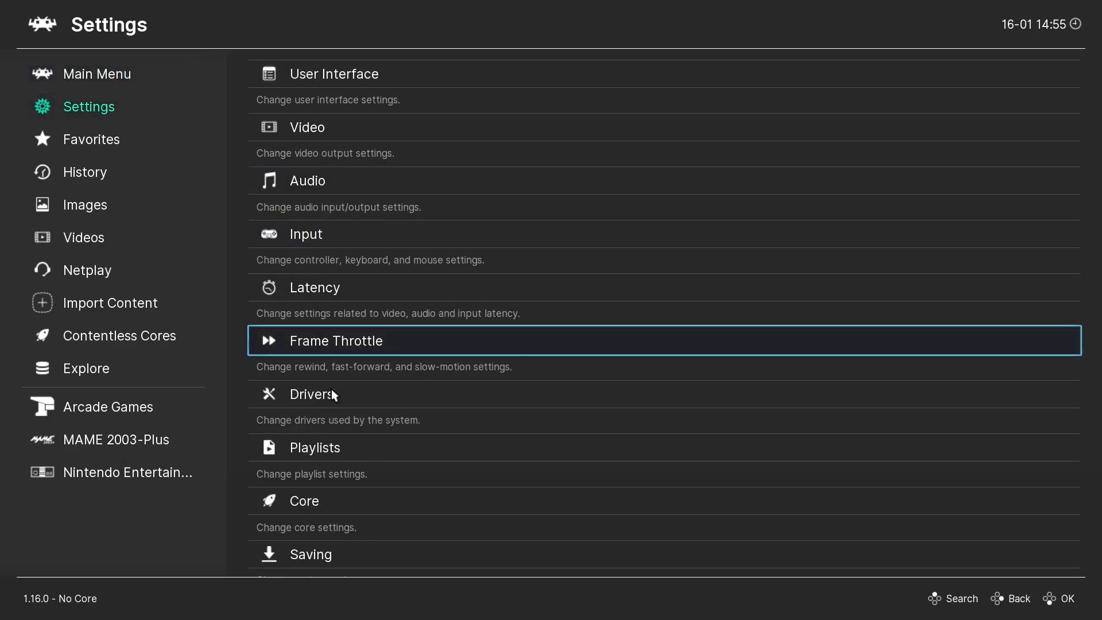
pyautogui.click(339, 452)
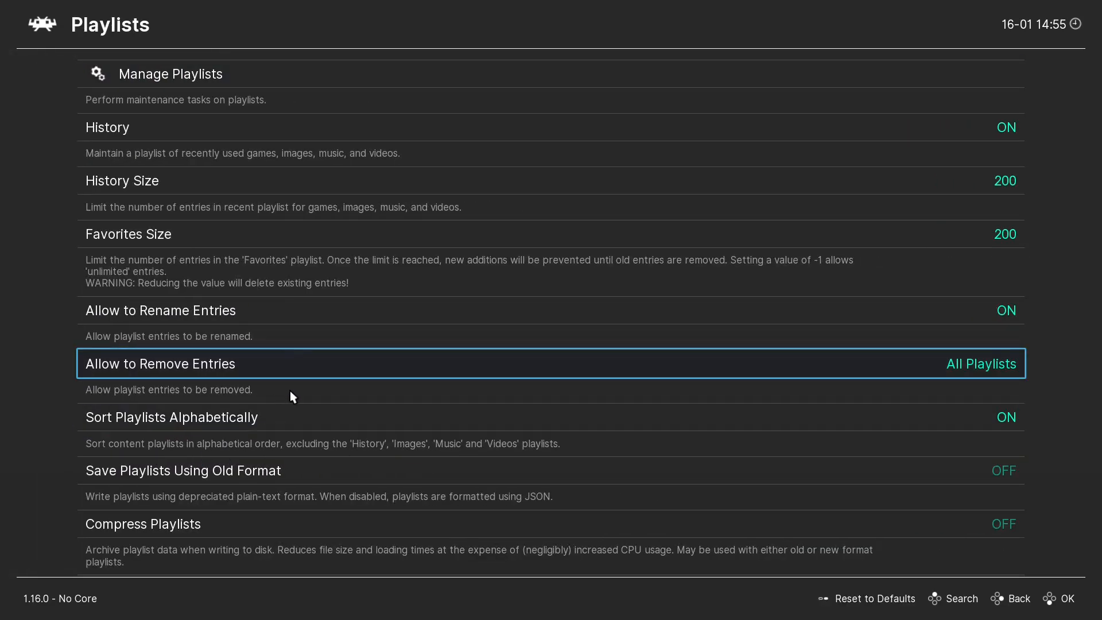
pyautogui.scroll(-2, 290, 396)
pyautogui.scroll(-5, 290, 395)
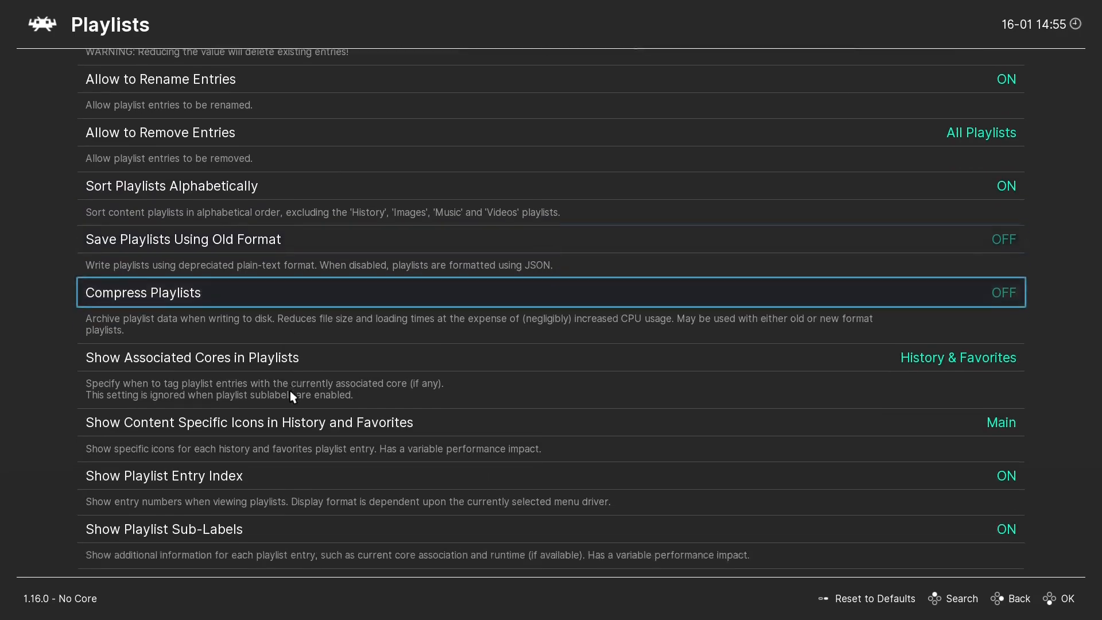
pyautogui.scroll(-6, 290, 391)
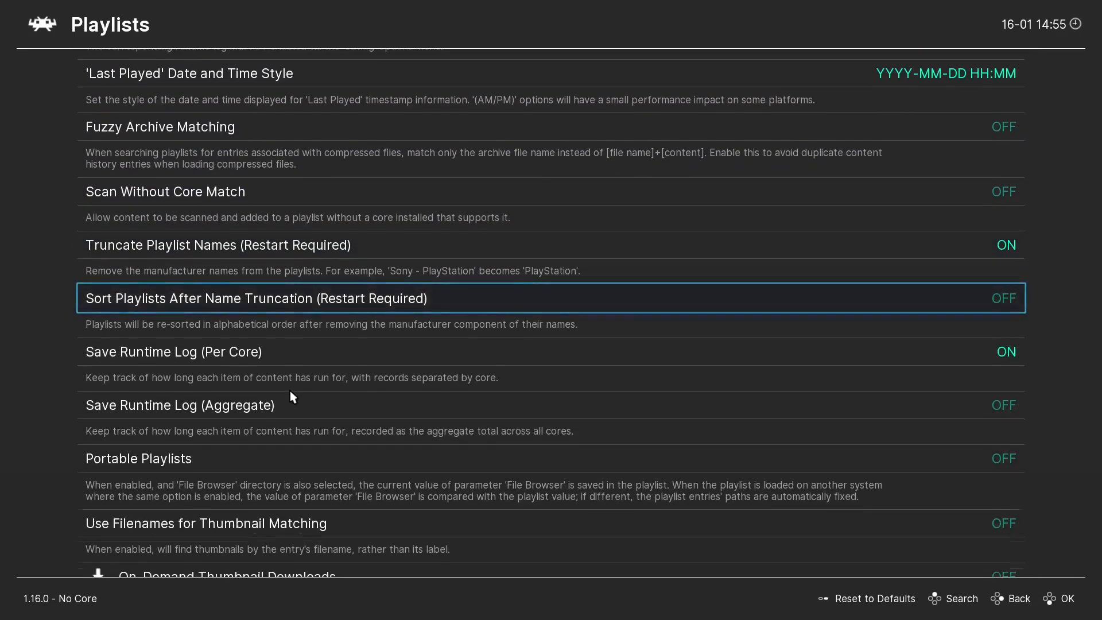
pyautogui.scroll(-3, 290, 390)
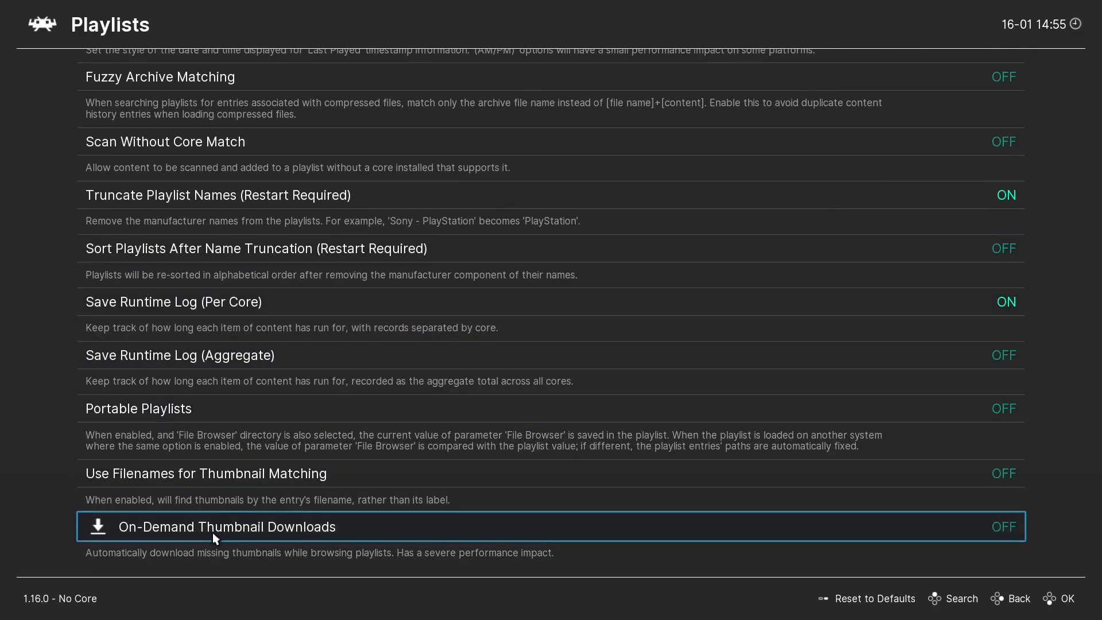
pyautogui.click(244, 533)
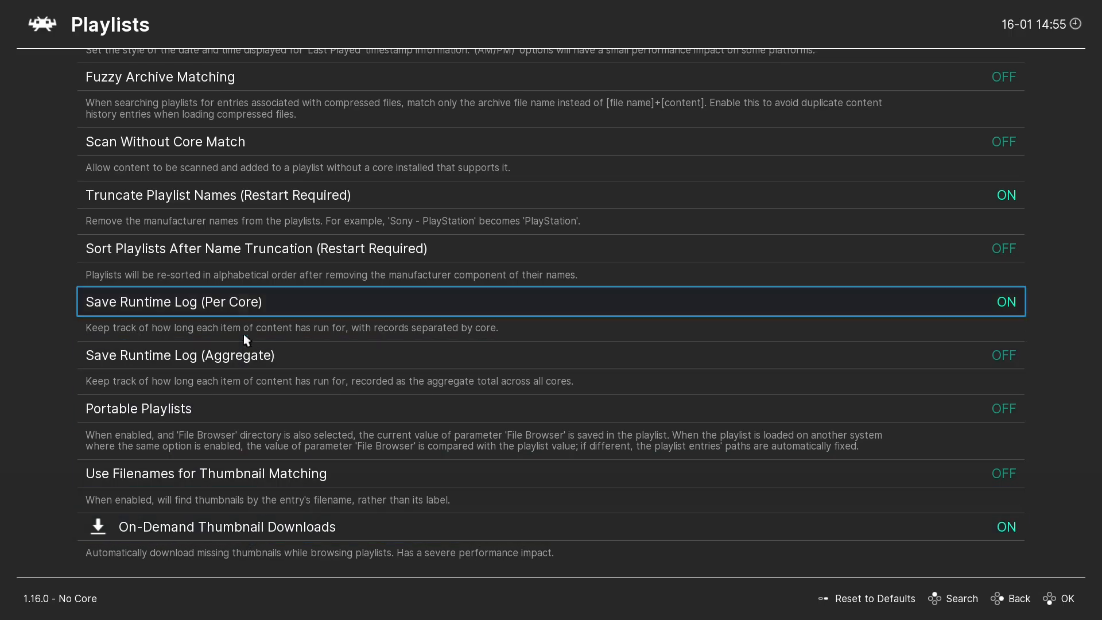
pyautogui.rightClick(241, 260)
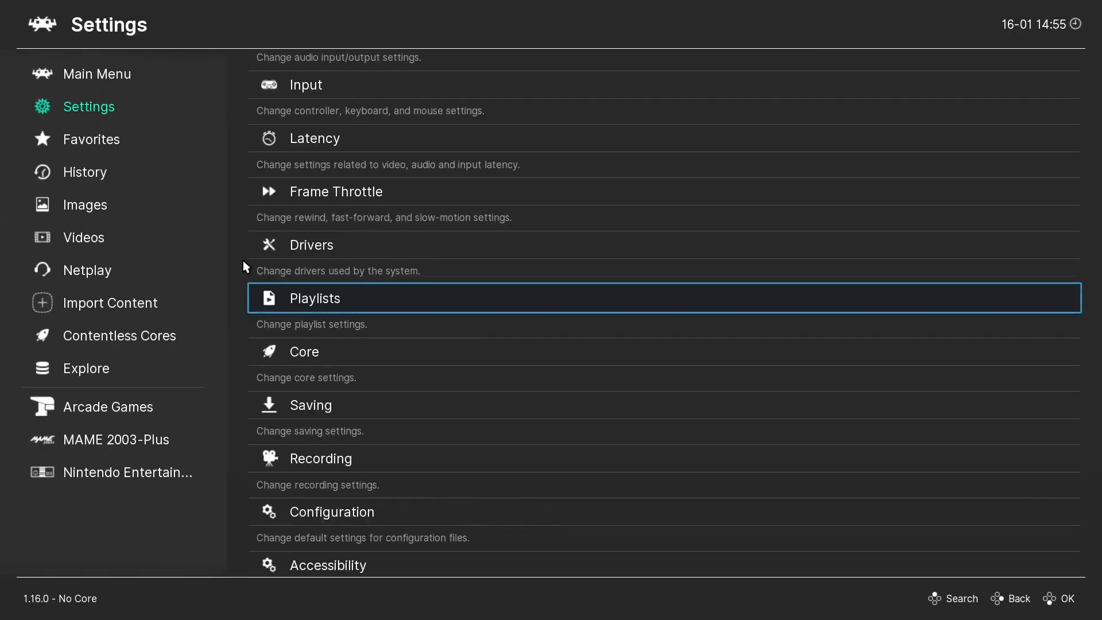
# - Open a Manual Scan for importing content and set its Content Directory to the mame2003-plus folder inside roms
pyautogui.click(113, 305)
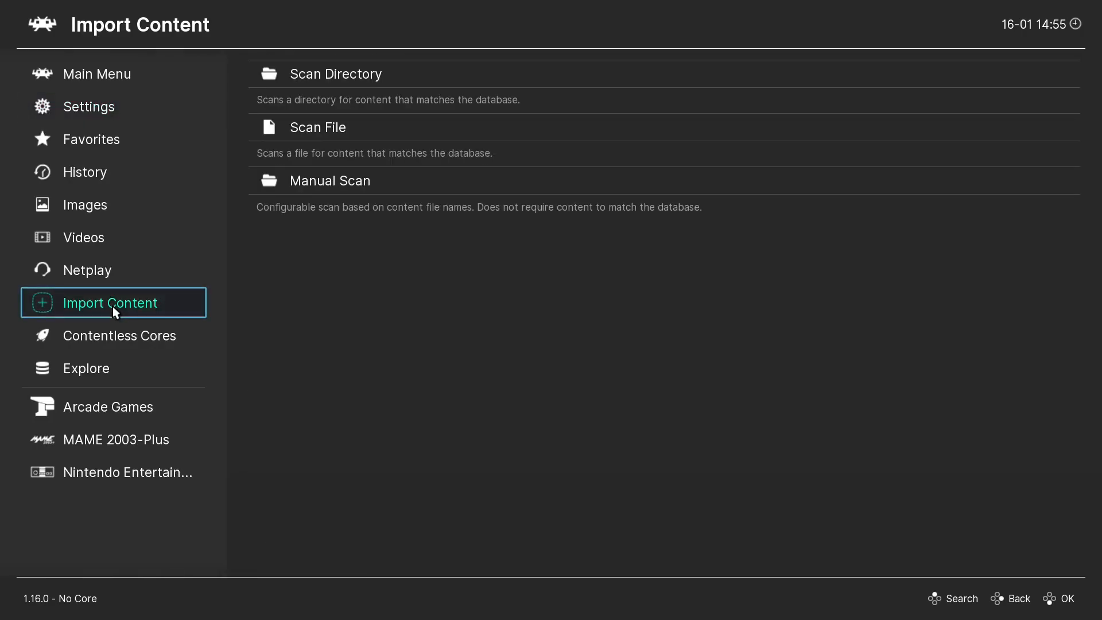
pyautogui.click(369, 180)
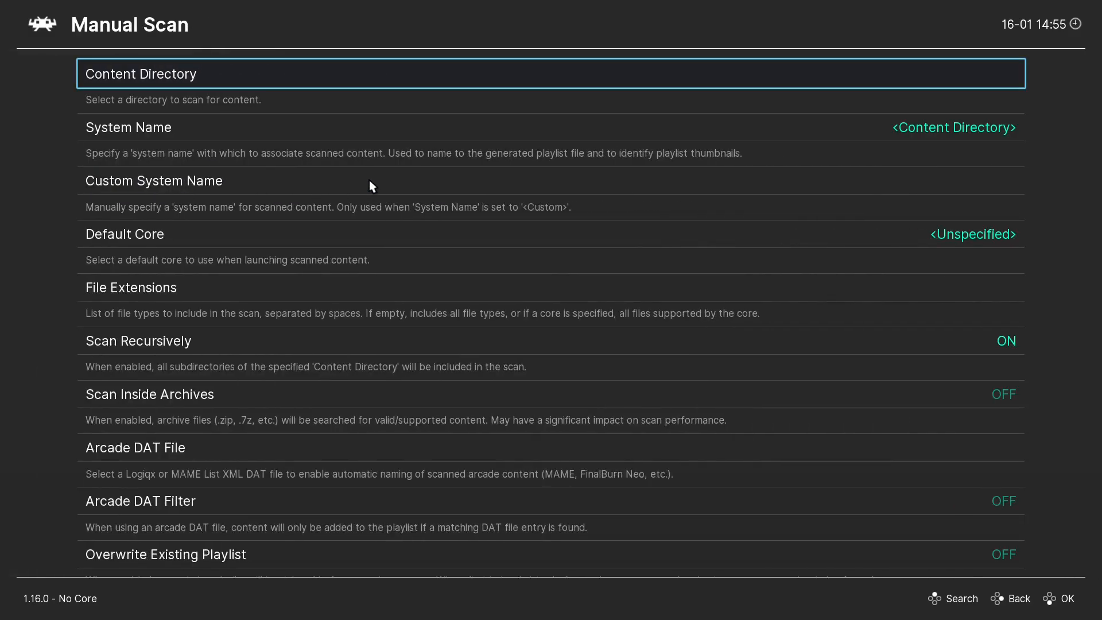
pyautogui.click(307, 73)
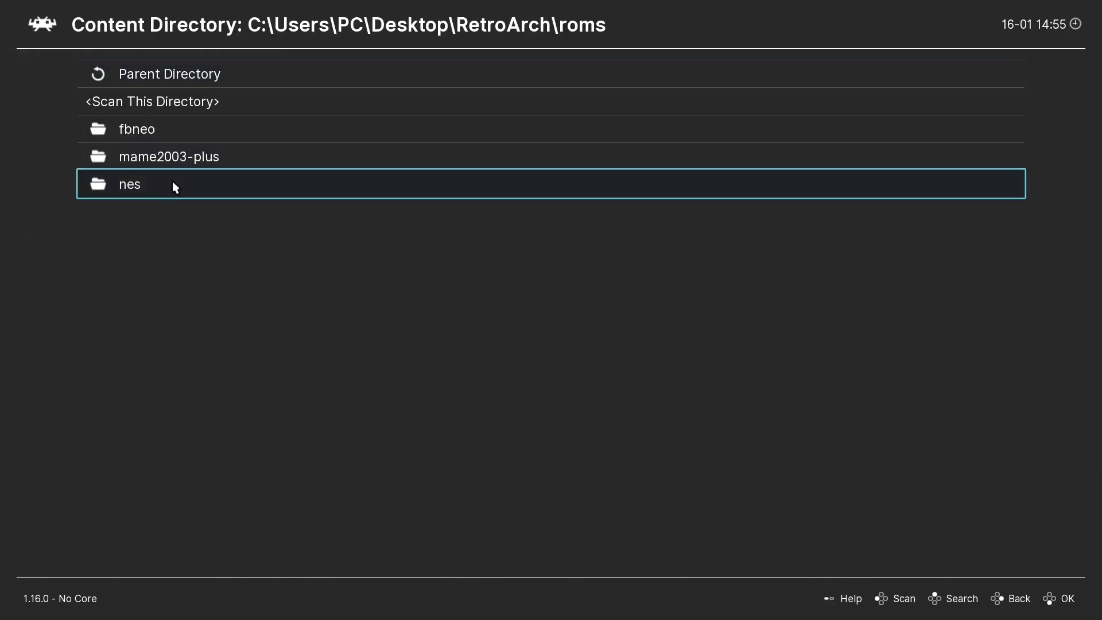
pyautogui.click(177, 163)
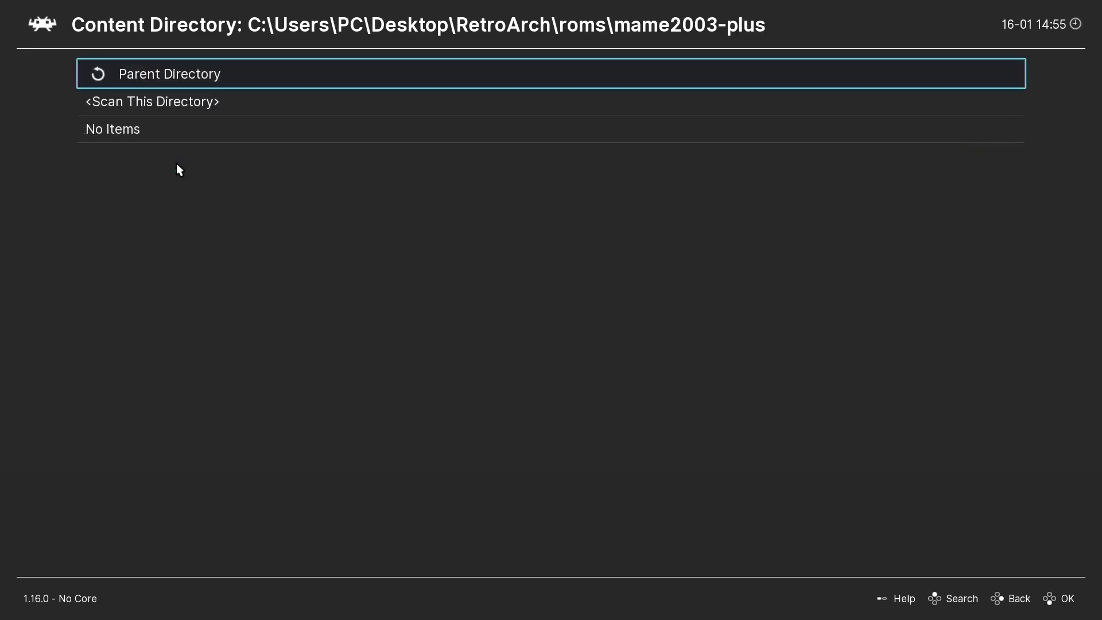
pyautogui.click(178, 101)
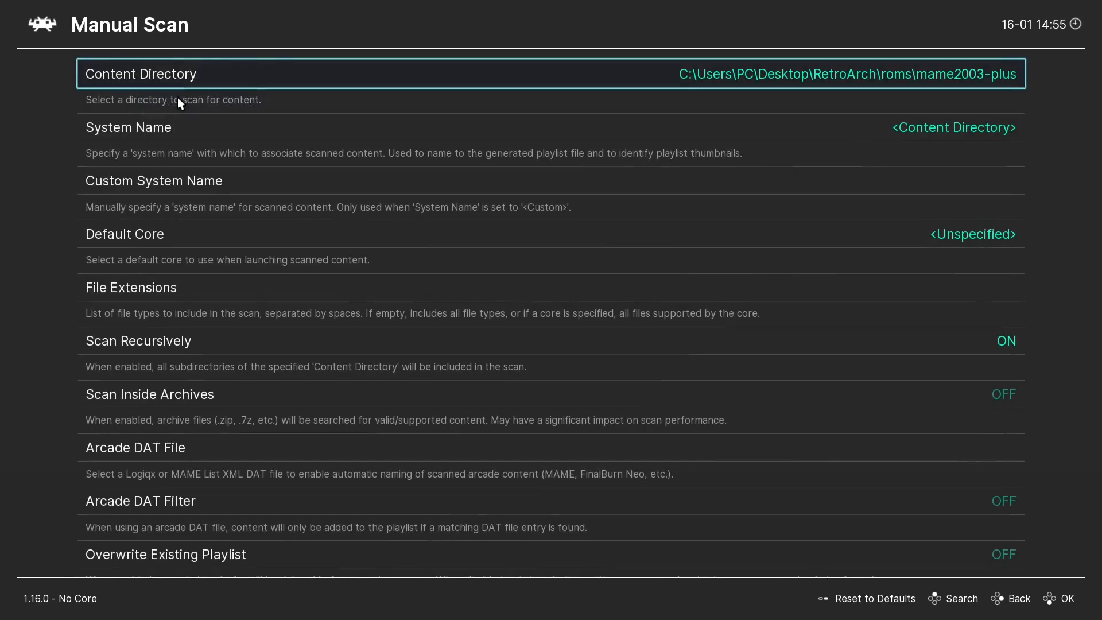
# - Set the scan's System Name to MAME 2003-Plus and its Default Core to Arcade (MAME 2003-Plus)
pyautogui.click(185, 132)
pyautogui.scroll(-20, 284, 407)
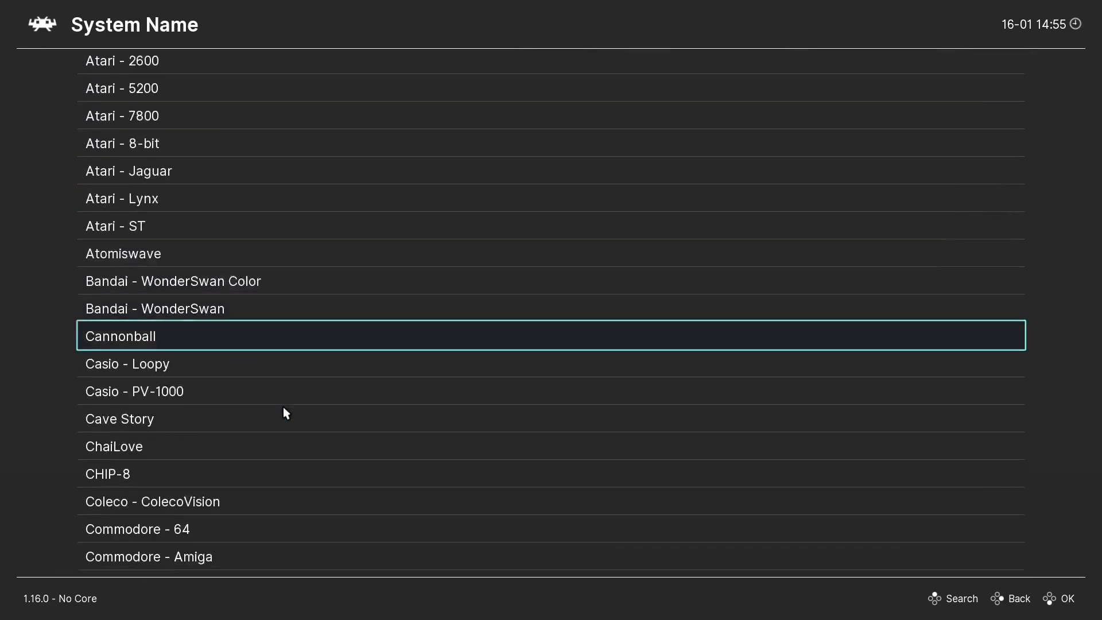
pyautogui.scroll(-13, 284, 406)
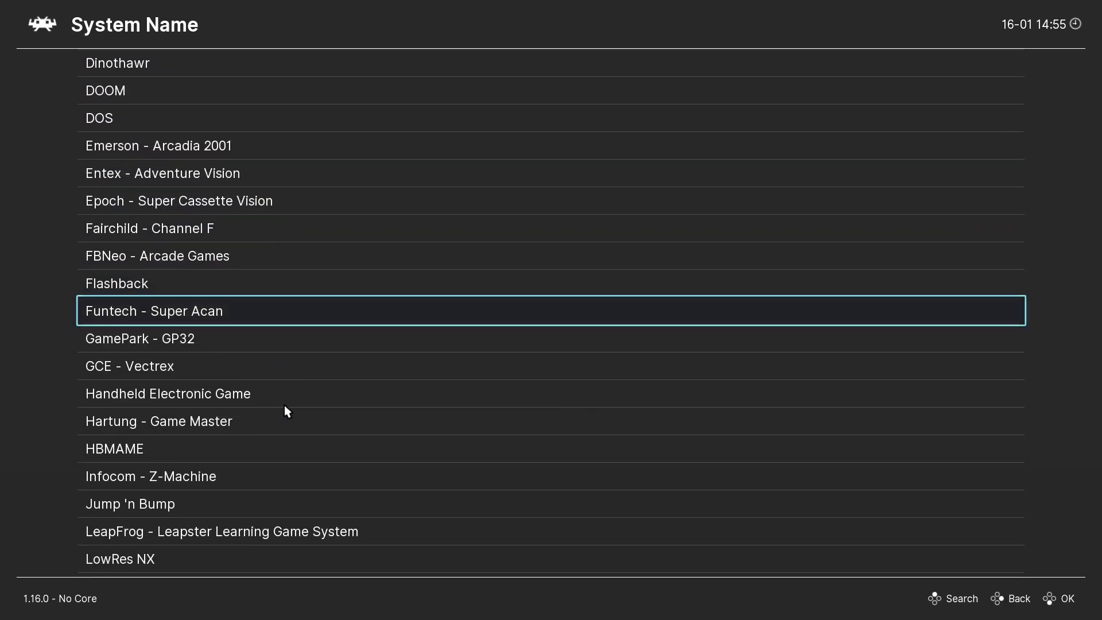
pyautogui.scroll(-15, 284, 404)
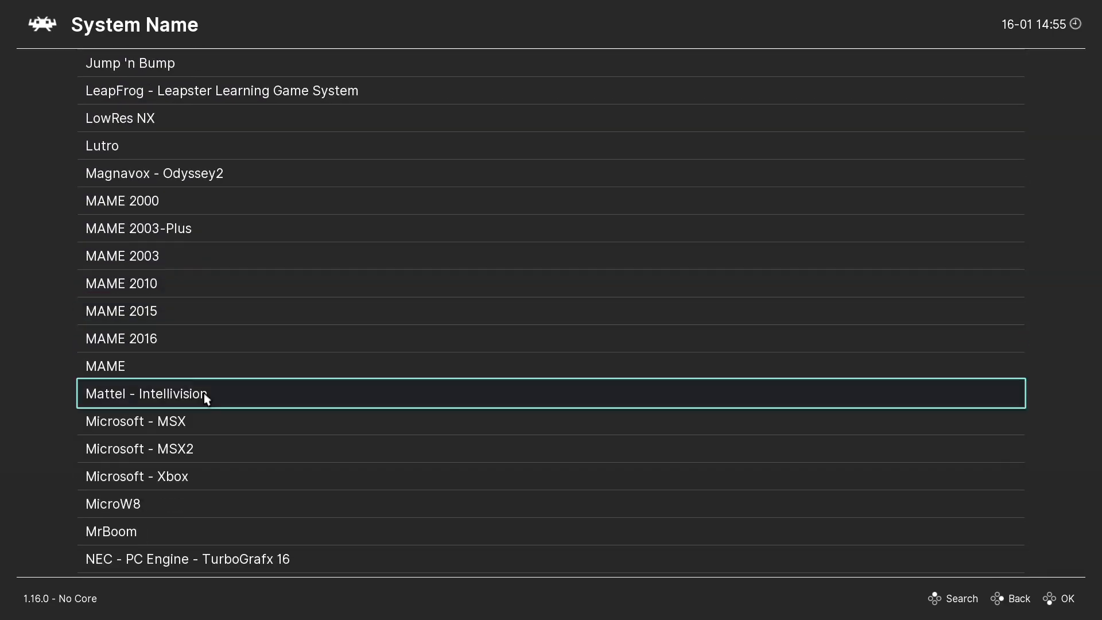
pyautogui.click(167, 230)
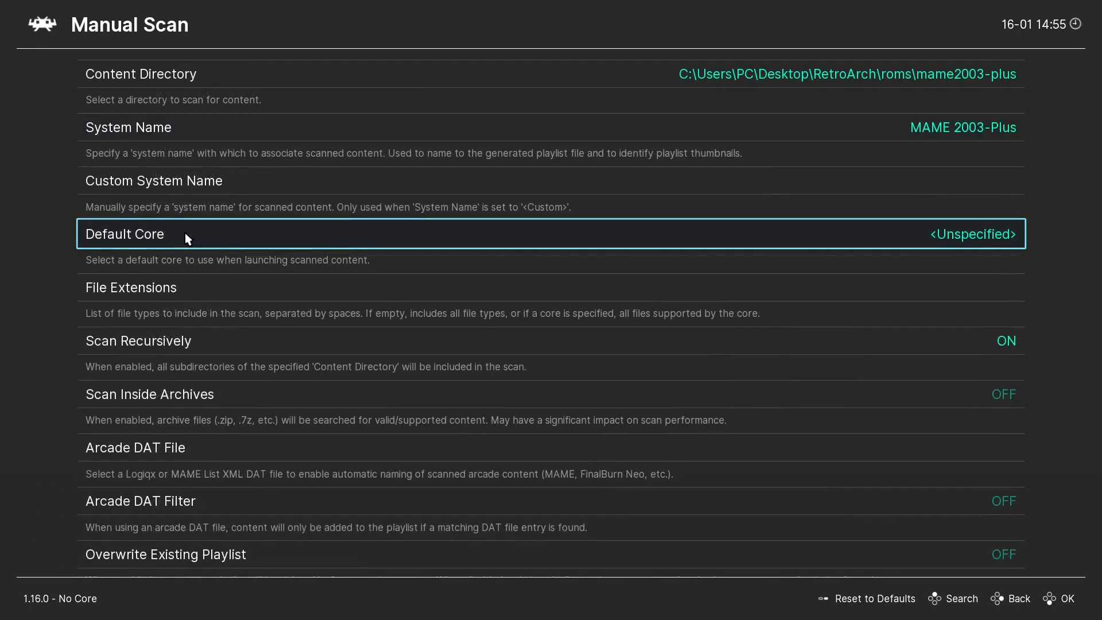
pyautogui.click(184, 233)
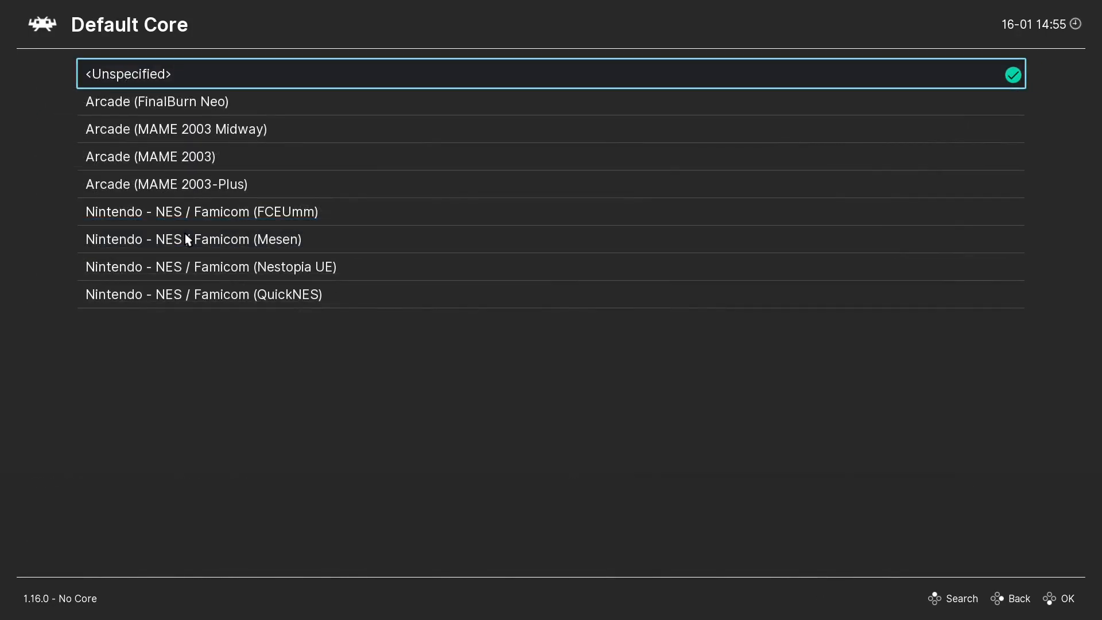
pyautogui.click(195, 191)
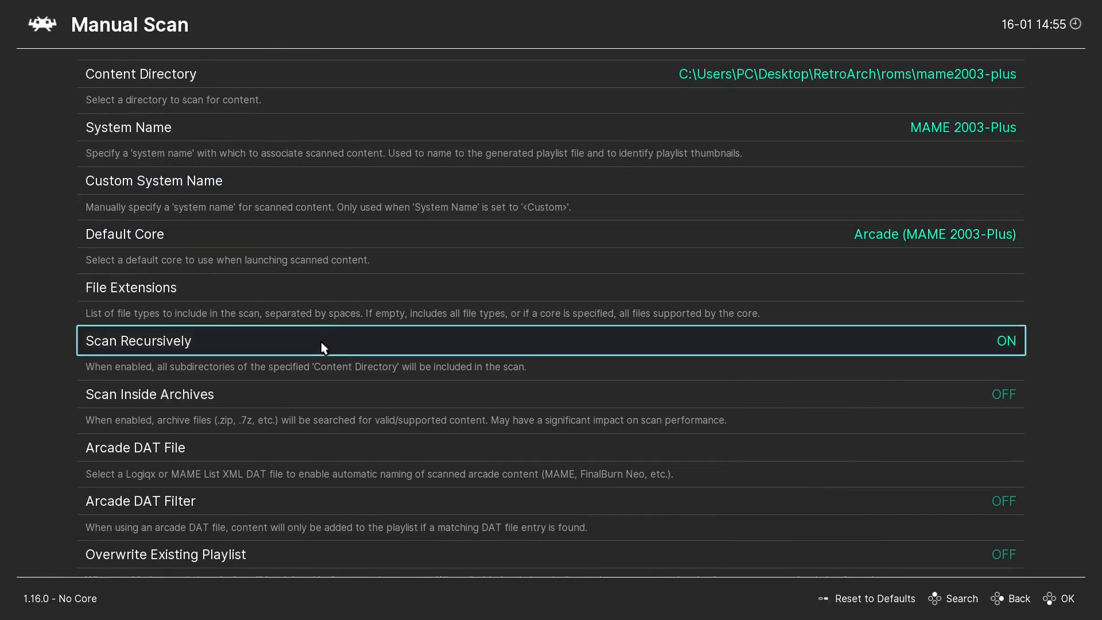
# - Use mame2003-plus.xml from the roms folder as the Arcade DAT File and turn on Overwrite Existing Playlist
pyautogui.click(169, 453)
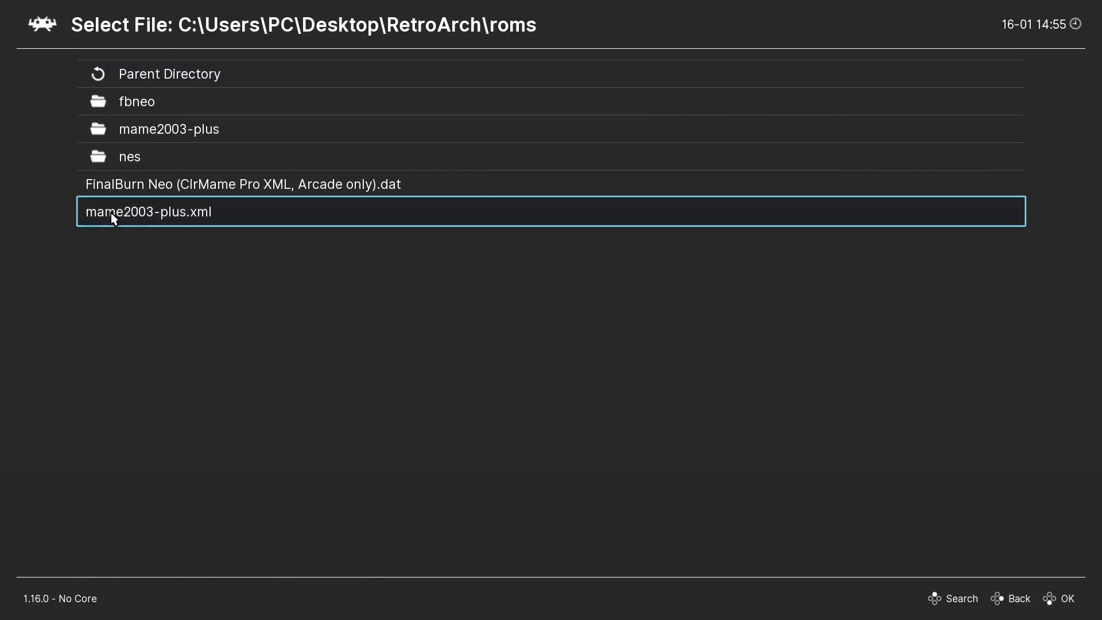
pyautogui.click(198, 221)
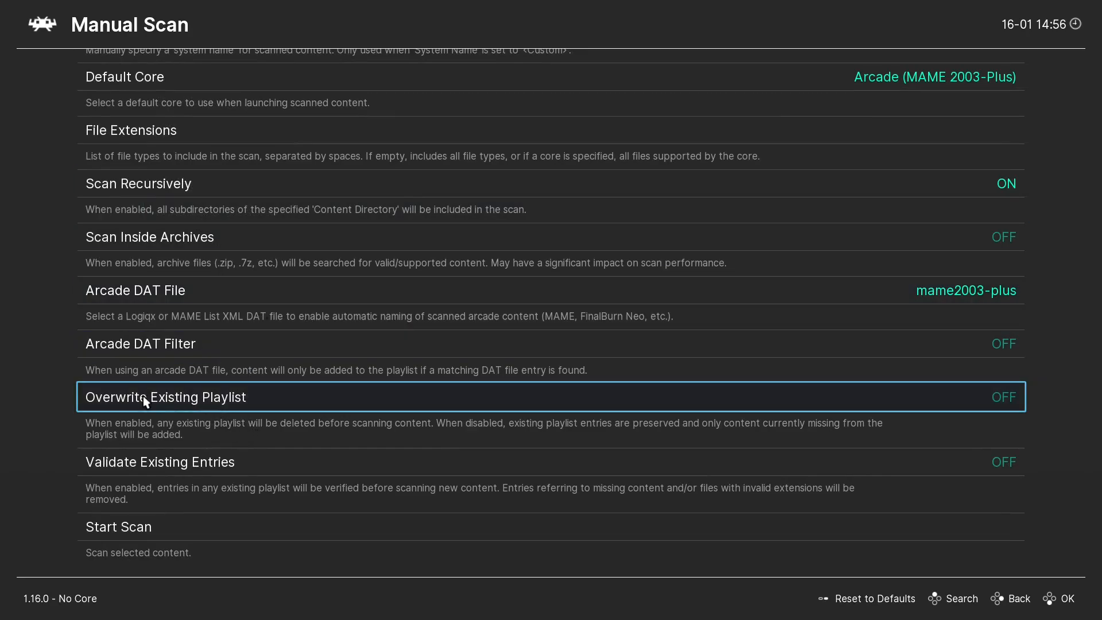
pyautogui.click(174, 401)
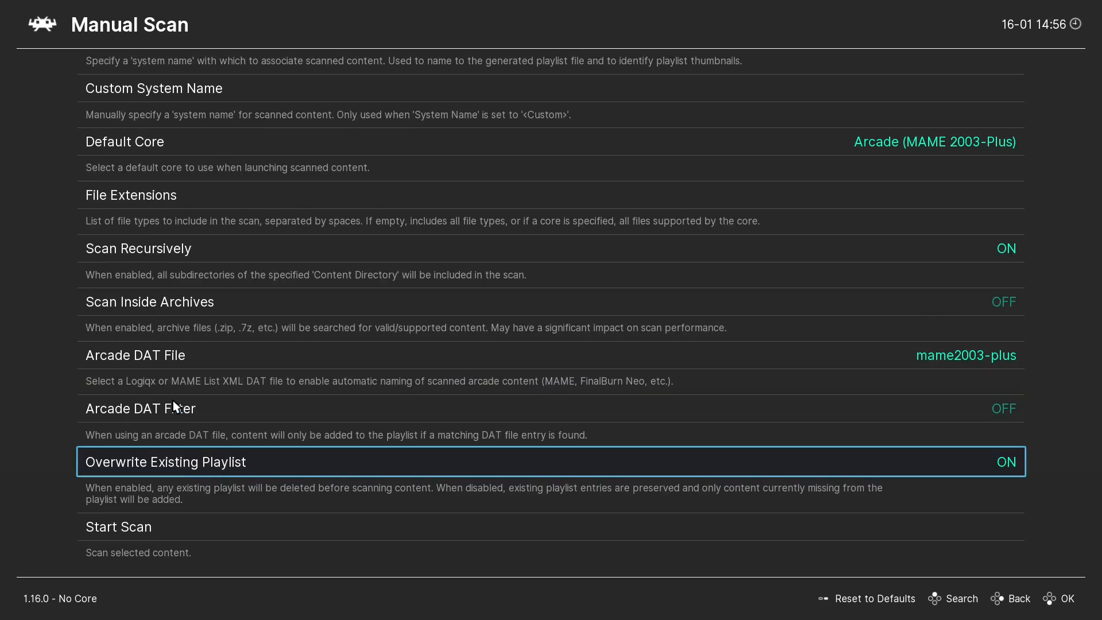
# - Run the MAME 2003-Plus scan and browse the games and thumbnails in the MAME 2003-Plus playlist
pyautogui.click(129, 532)
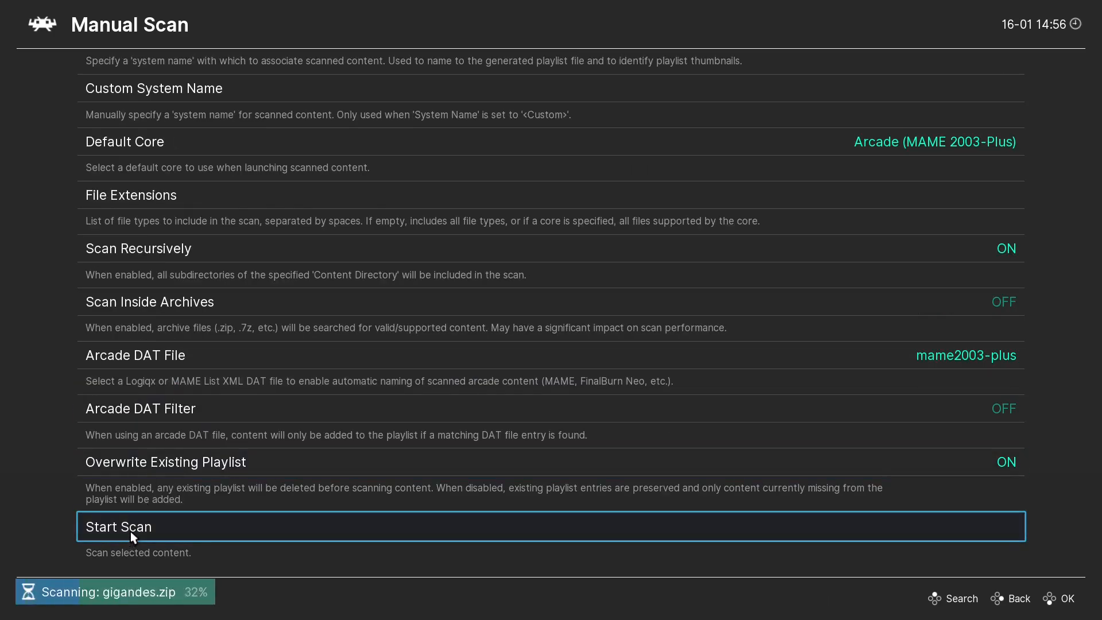
pyautogui.rightClick(236, 393)
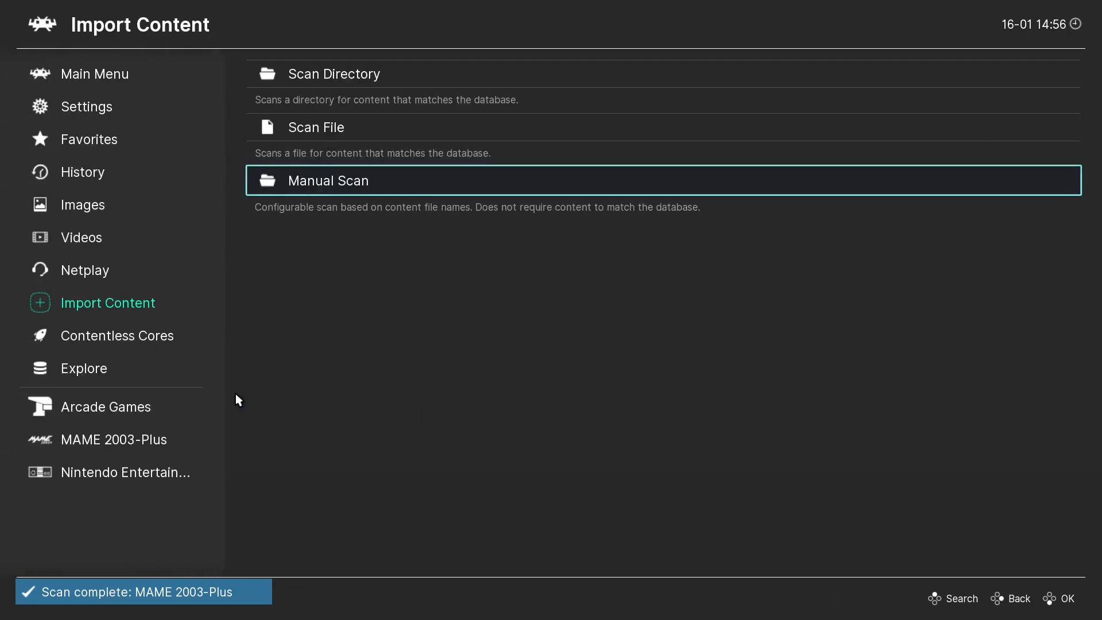
pyautogui.click(114, 451)
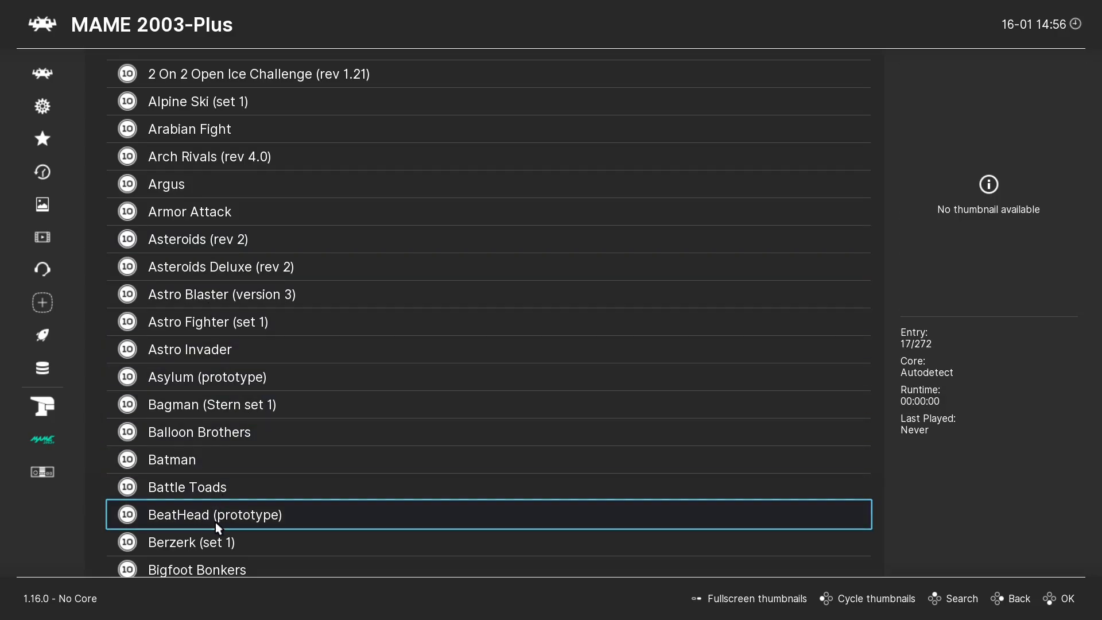
pyautogui.scroll(2, 211, 89)
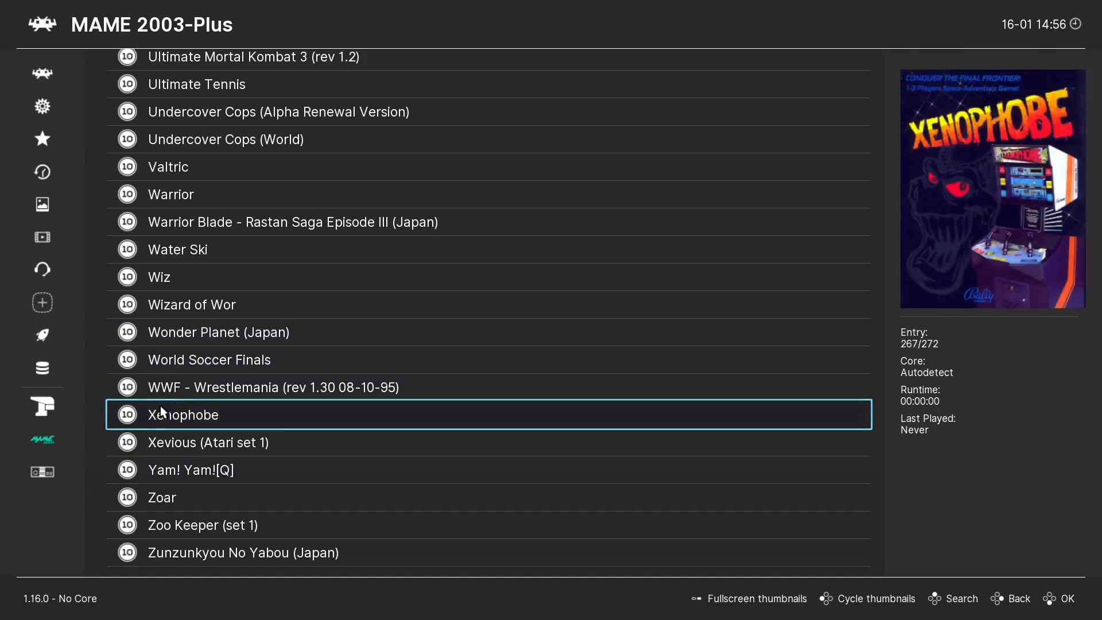
pyautogui.moveTo(37, 410)
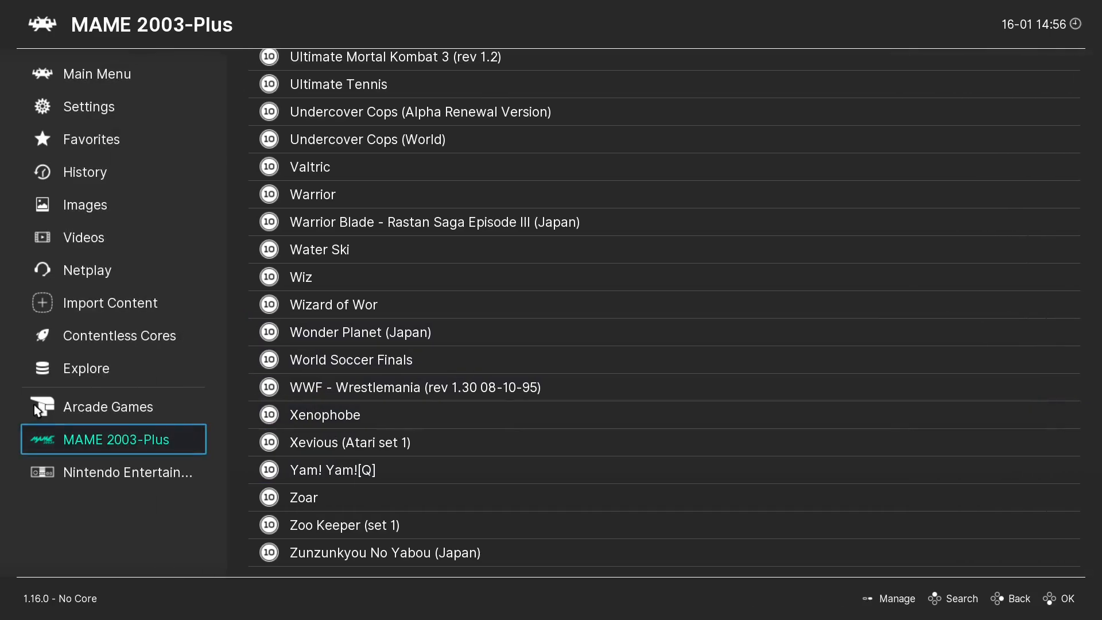
# - Open another Manual Scan for importing content and set its Content Directory to the fbneo folder inside roms
pyautogui.click(111, 304)
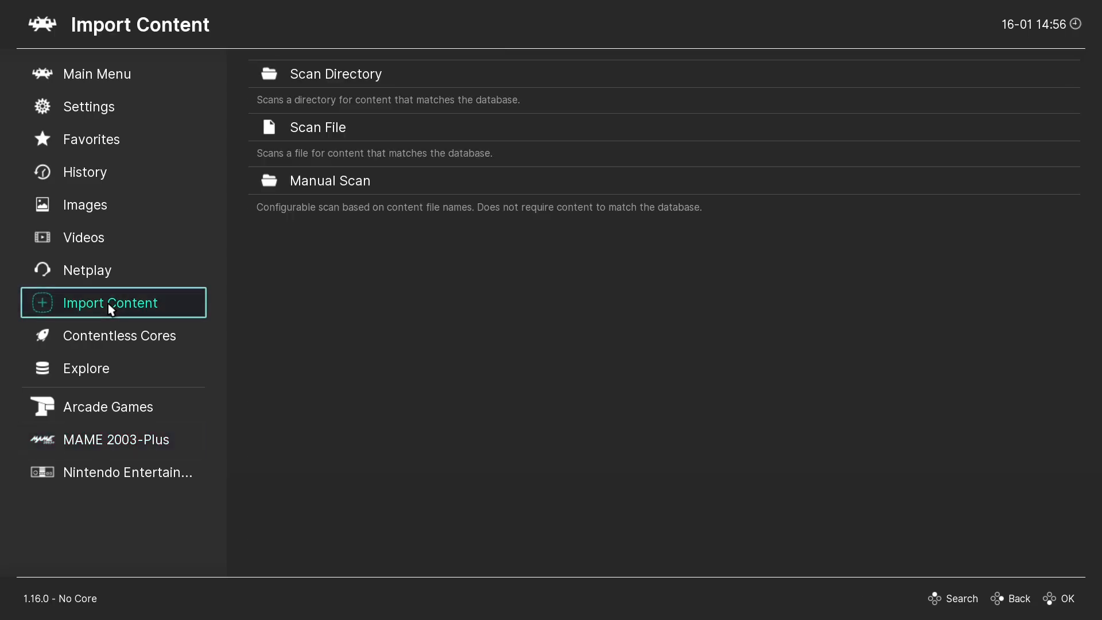
pyautogui.click(334, 182)
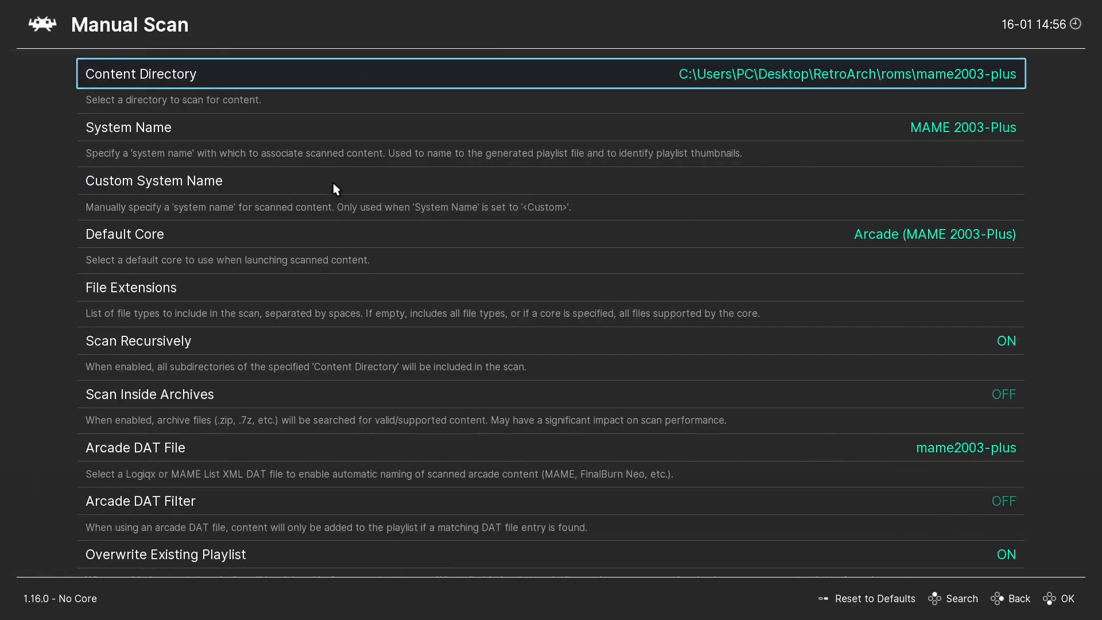
pyautogui.click(381, 79)
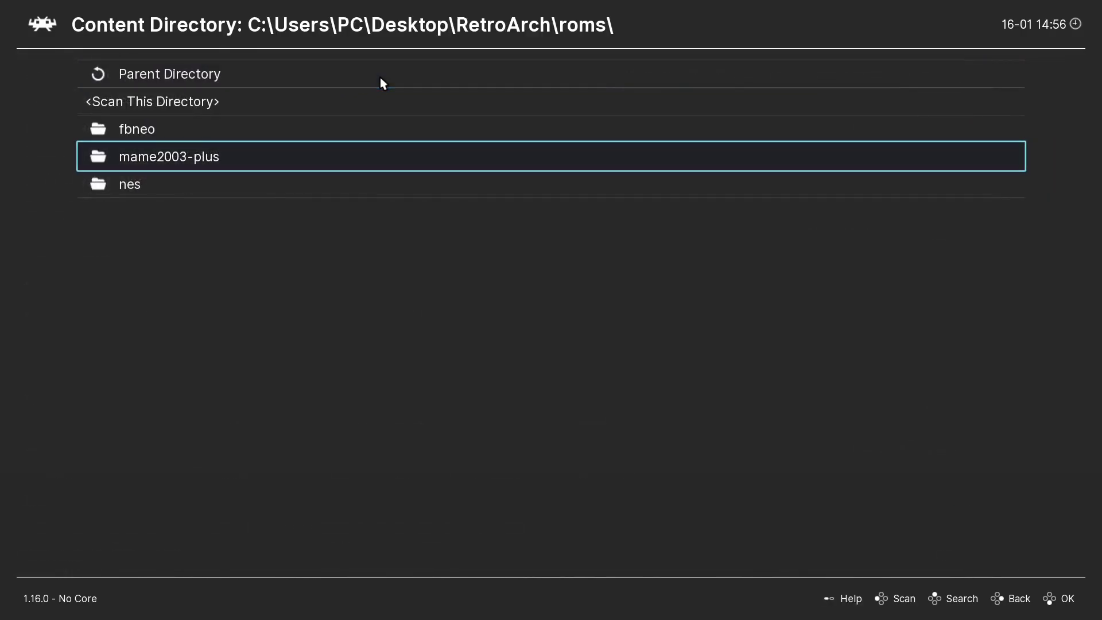
pyautogui.click(213, 134)
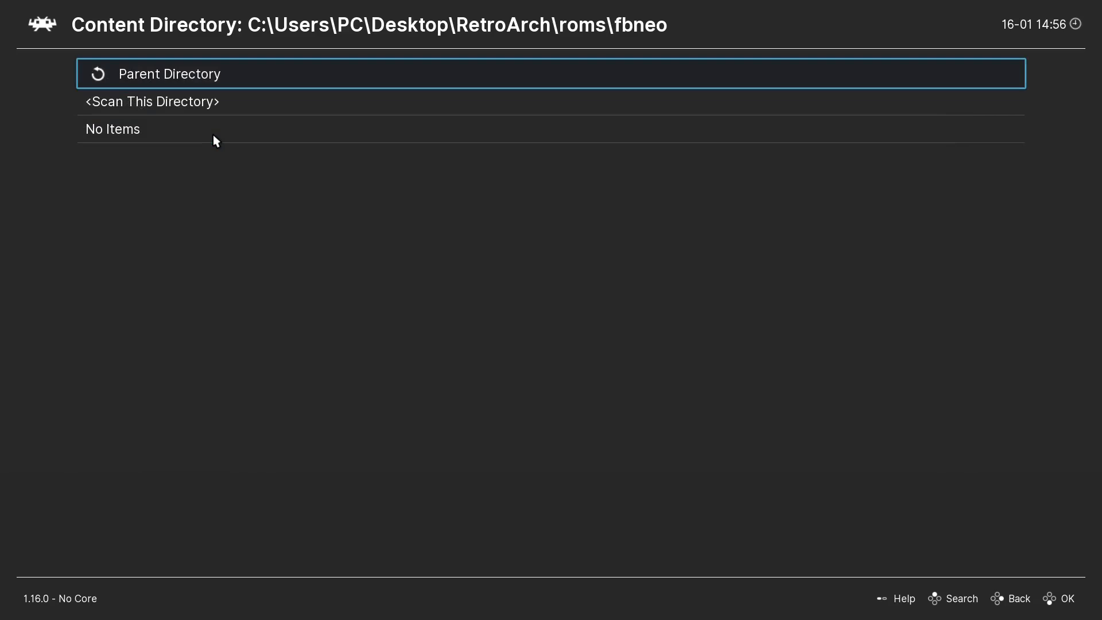
pyautogui.click(216, 106)
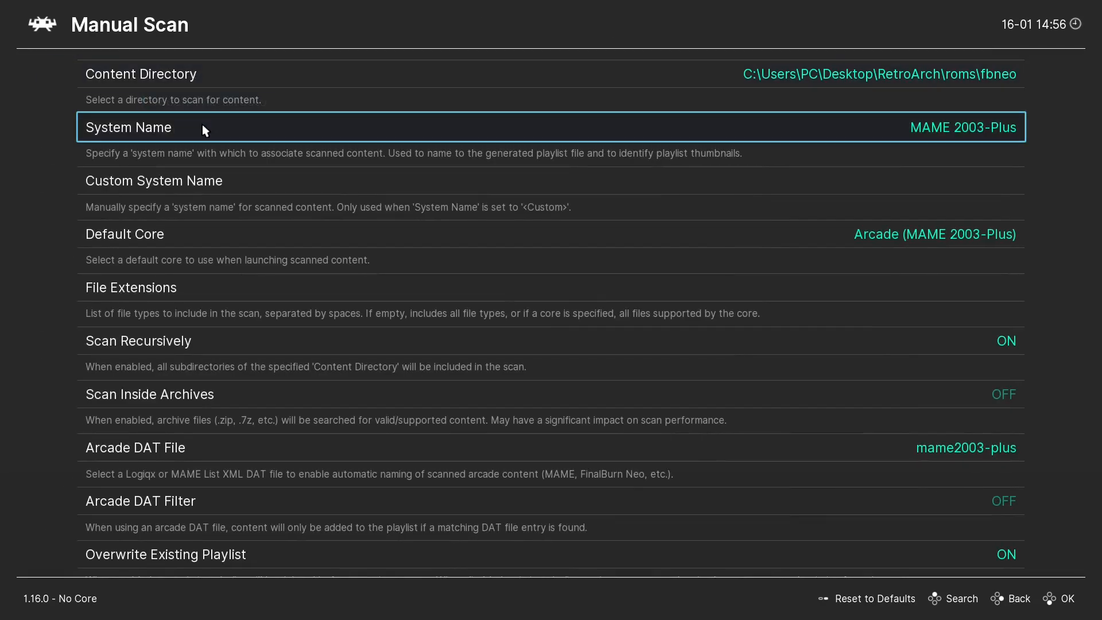
# - Set the scan's System Name to FBNeo - Arcade Games and its Default Core to Arcade (FinalBurn Neo)
pyautogui.click(202, 124)
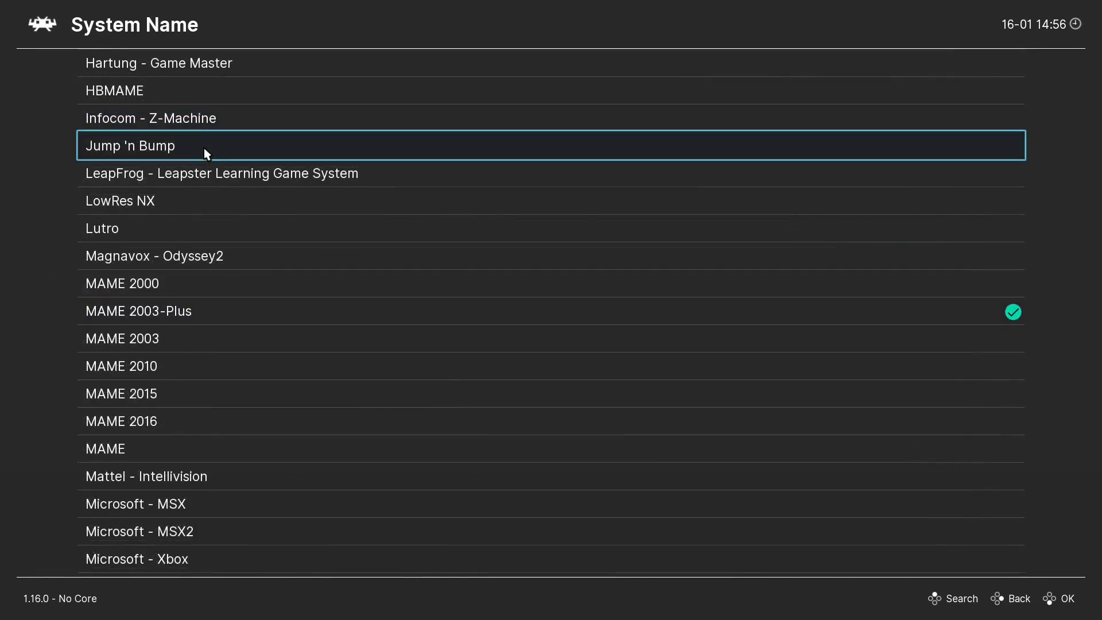
pyautogui.scroll(3, 205, 184)
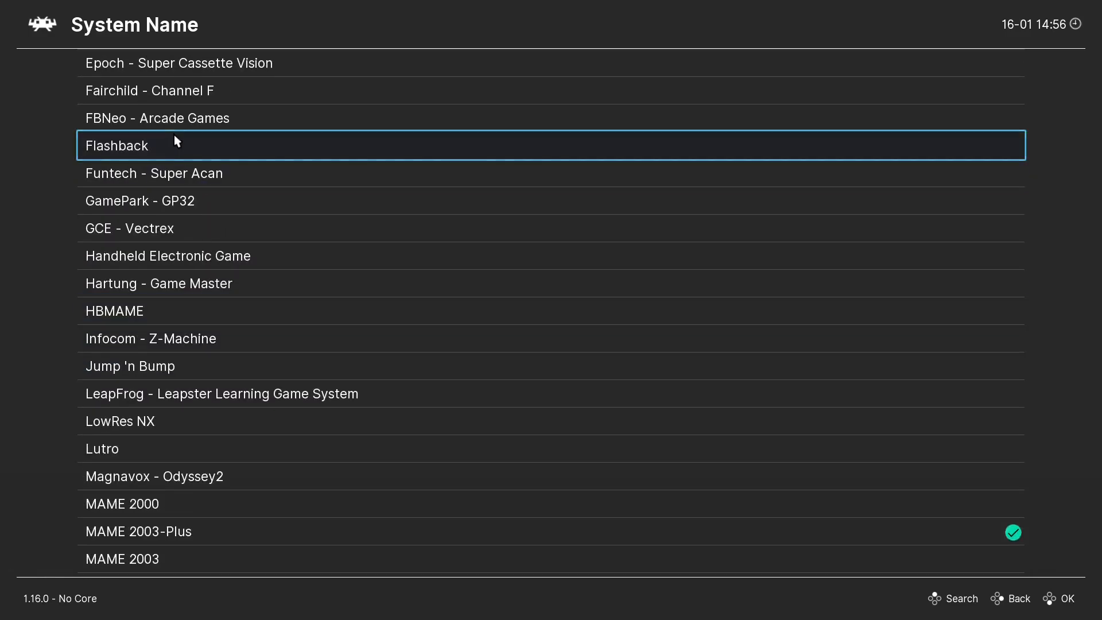
pyautogui.click(178, 125)
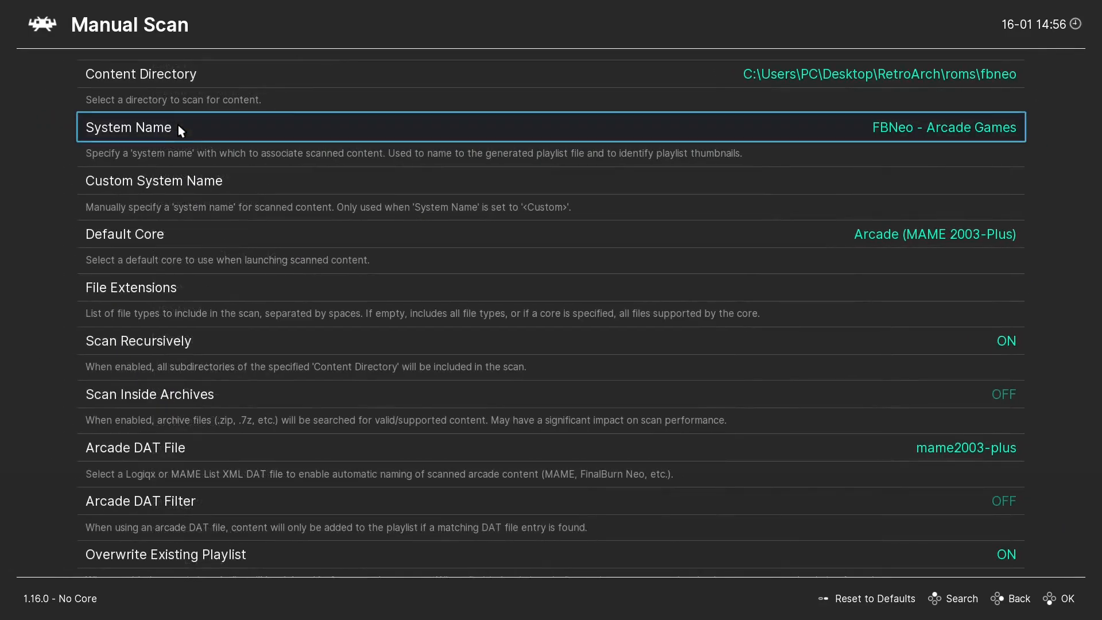
pyautogui.click(188, 234)
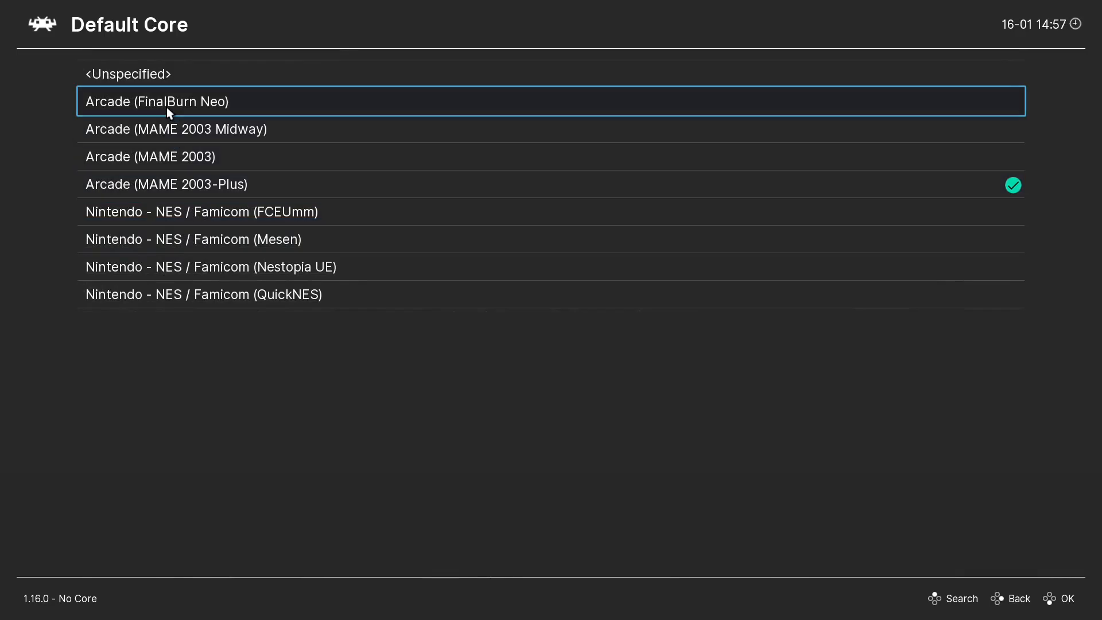
pyautogui.click(166, 107)
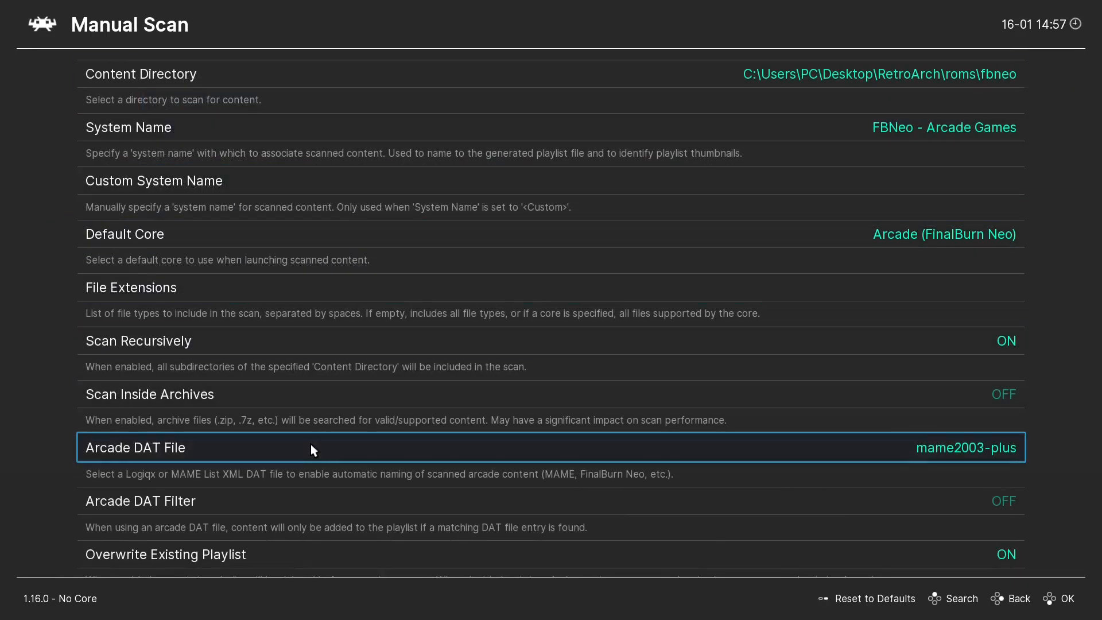
# - Use FinalBurn Neo (ClrMame Pro XML, Arcade only).dat as the Arcade DAT File, run the scan and return to Import Content
pyautogui.click(183, 447)
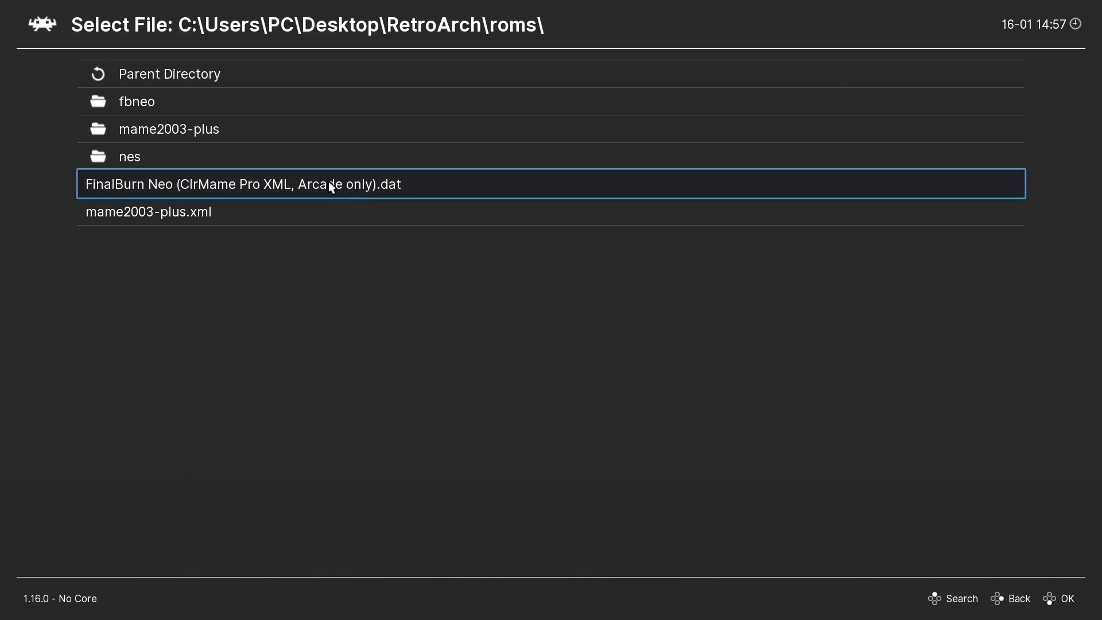
pyautogui.click(379, 184)
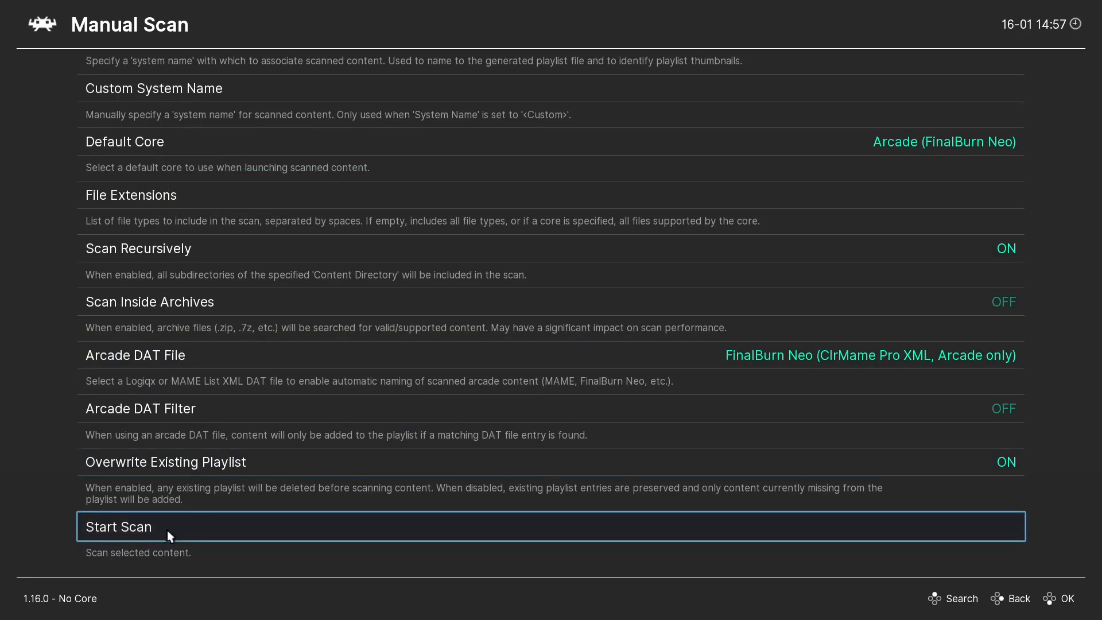
pyautogui.click(129, 531)
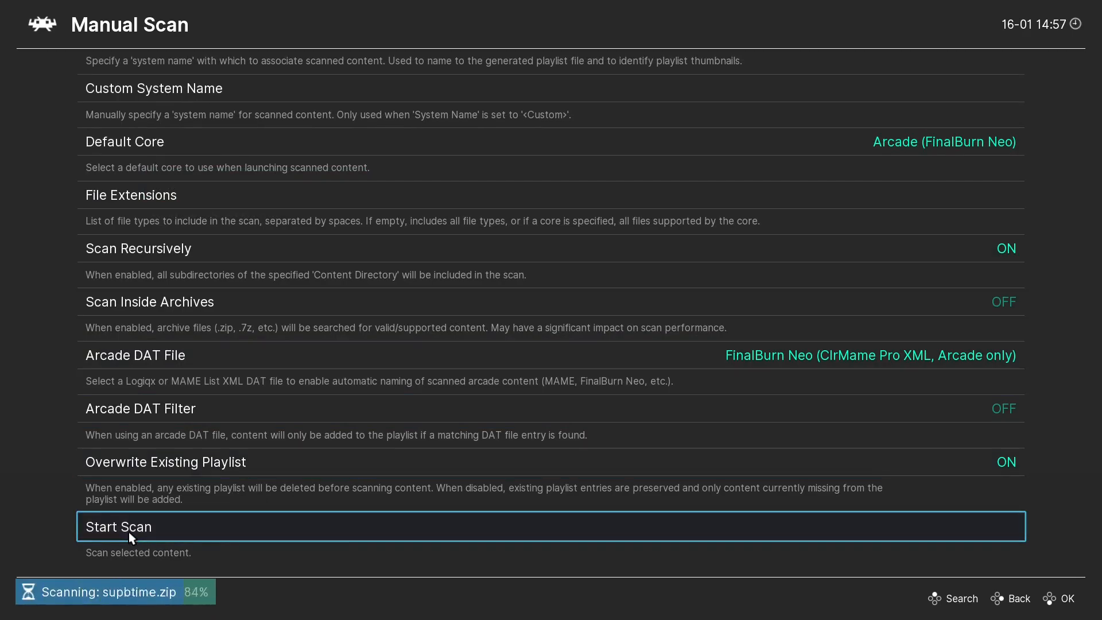
pyautogui.rightClick(270, 408)
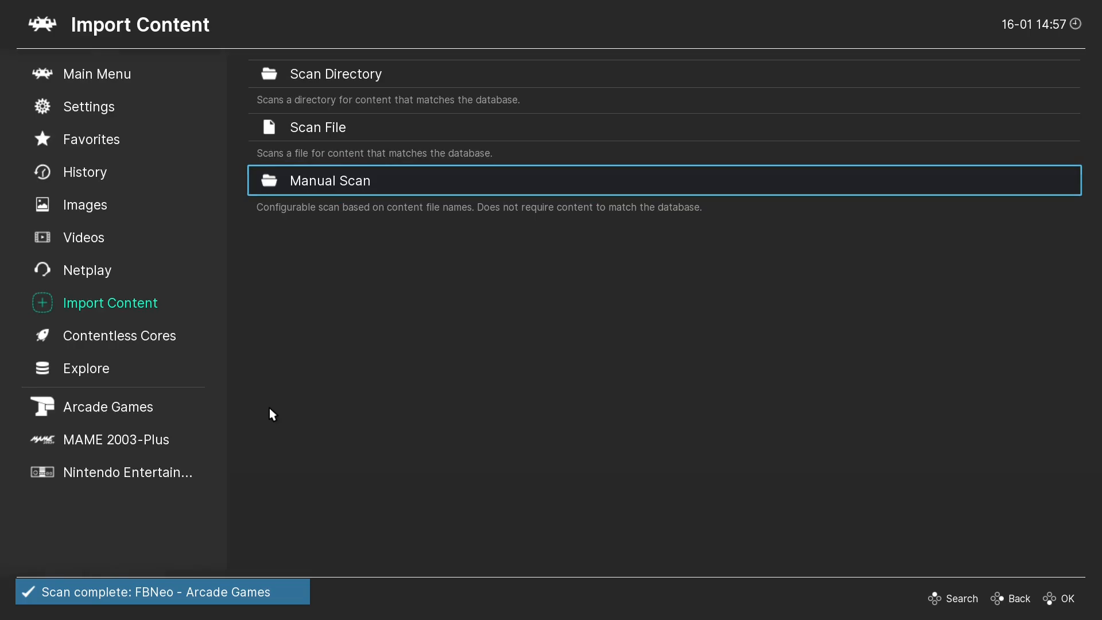
# - Browse the Arcade Games playlist from start to end to check its game names and thumbnails
pyautogui.click(121, 409)
pyautogui.click(121, 408)
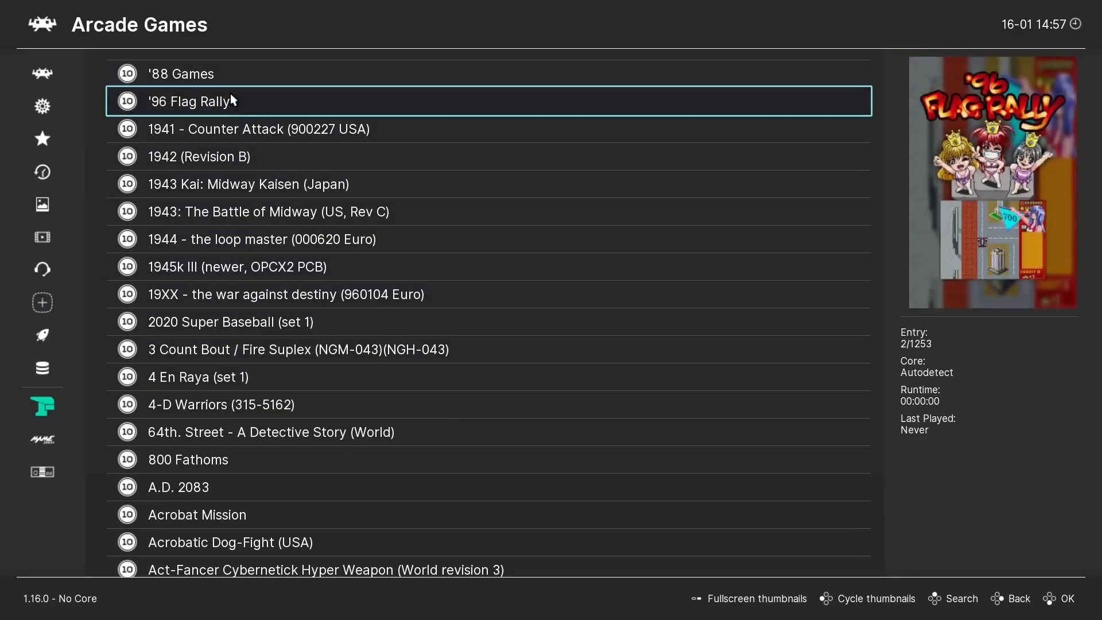
pyautogui.scroll(1, 218, 77)
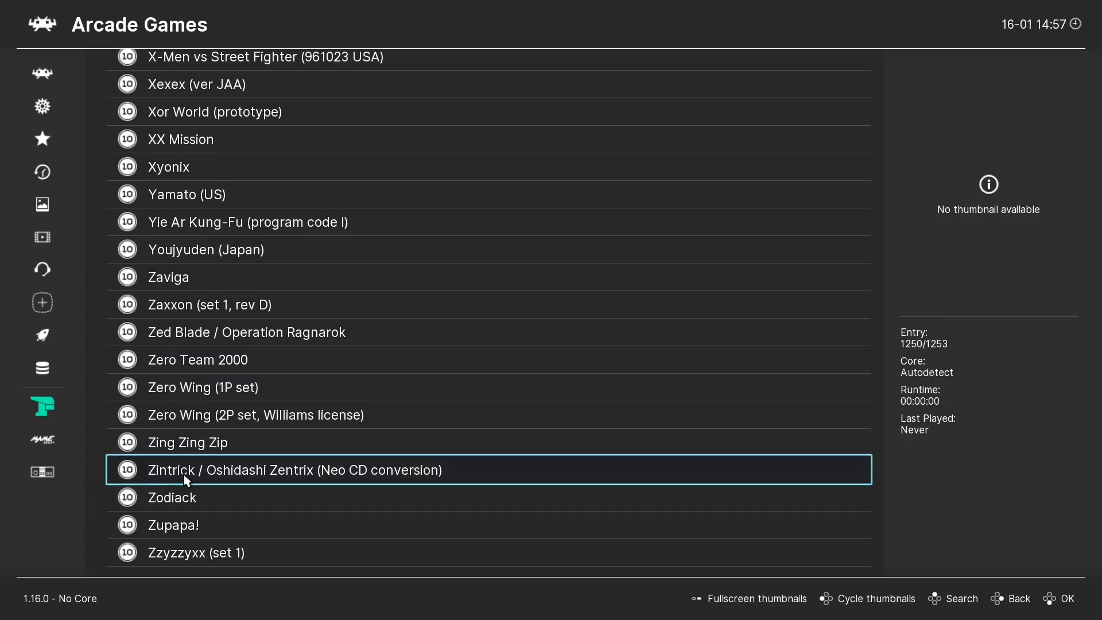
pyautogui.rightClick(194, 244)
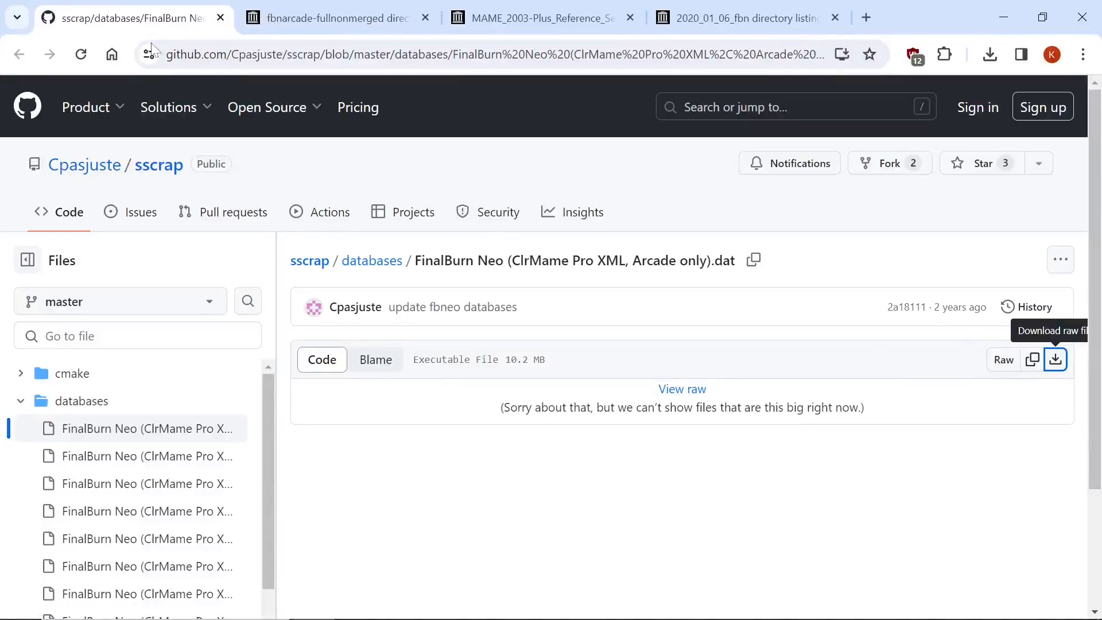
# - In Chrome, close the GitHub DAT file page and highlight the addresses of the fbnarcade-fullnonmerged and MAME_2003-Plus_Reference_Set_2018 pages
pyautogui.click(219, 18)
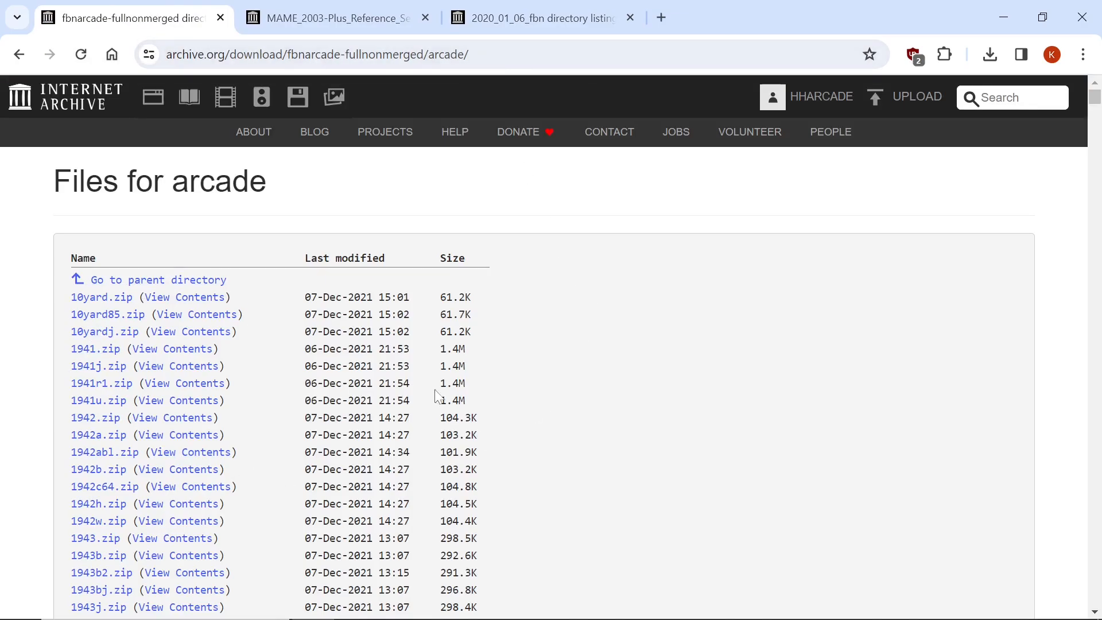
pyautogui.moveTo(472, 57); pyautogui.dragTo(166, 60)
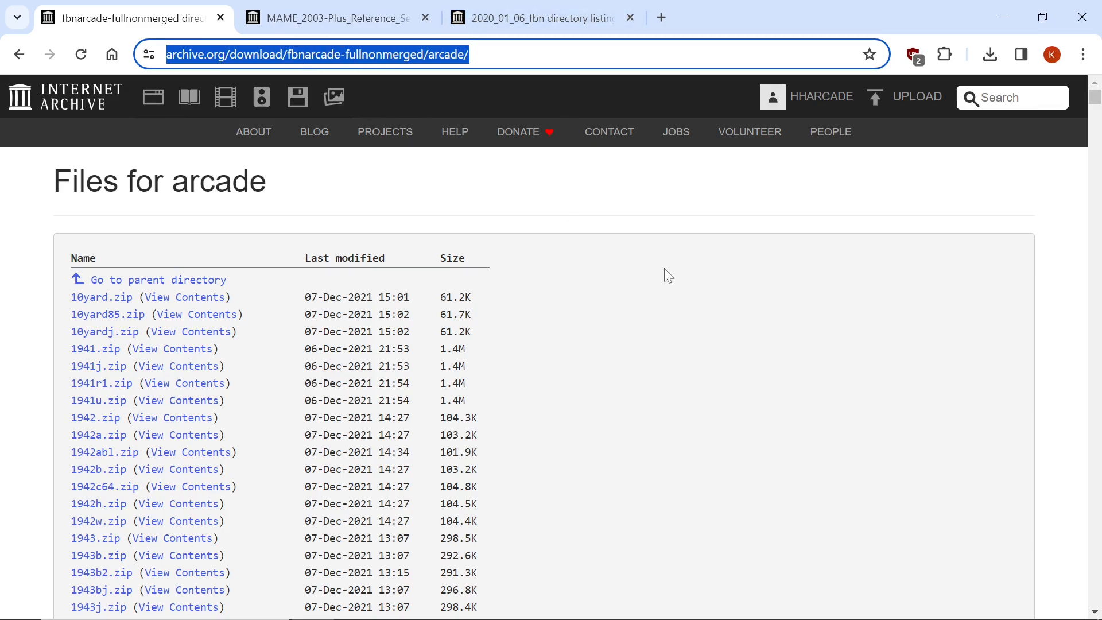
pyautogui.click(323, 19)
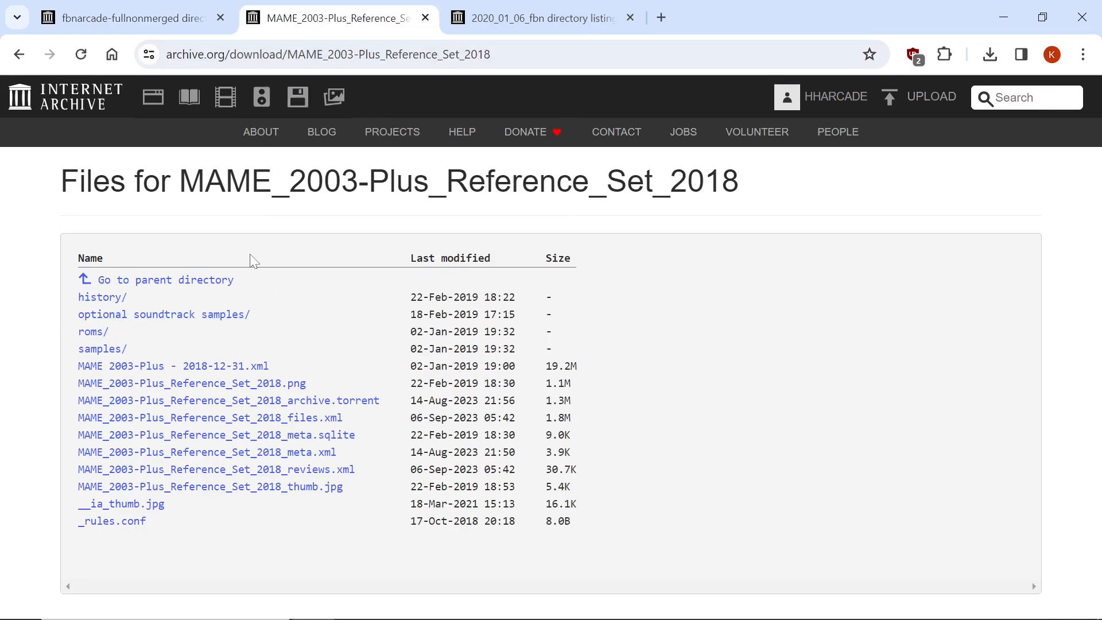
pyautogui.moveTo(494, 54); pyautogui.dragTo(164, 55)
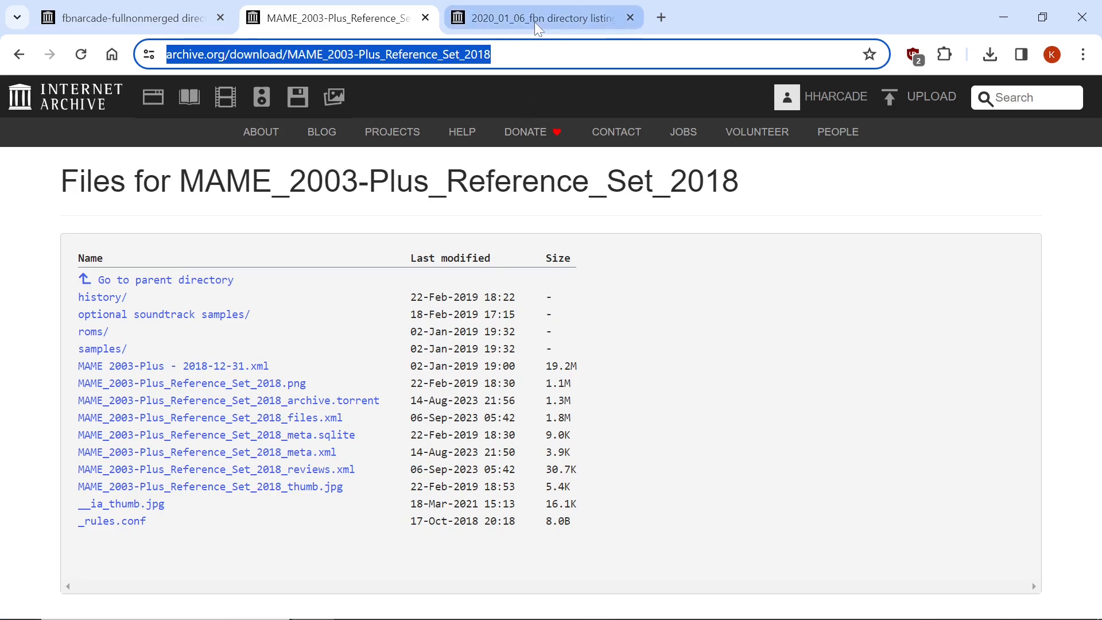
# - View the 2020_01_06_fbn support listing, pointing out samples.zip and the page's address
pyautogui.moveTo(534, 22)
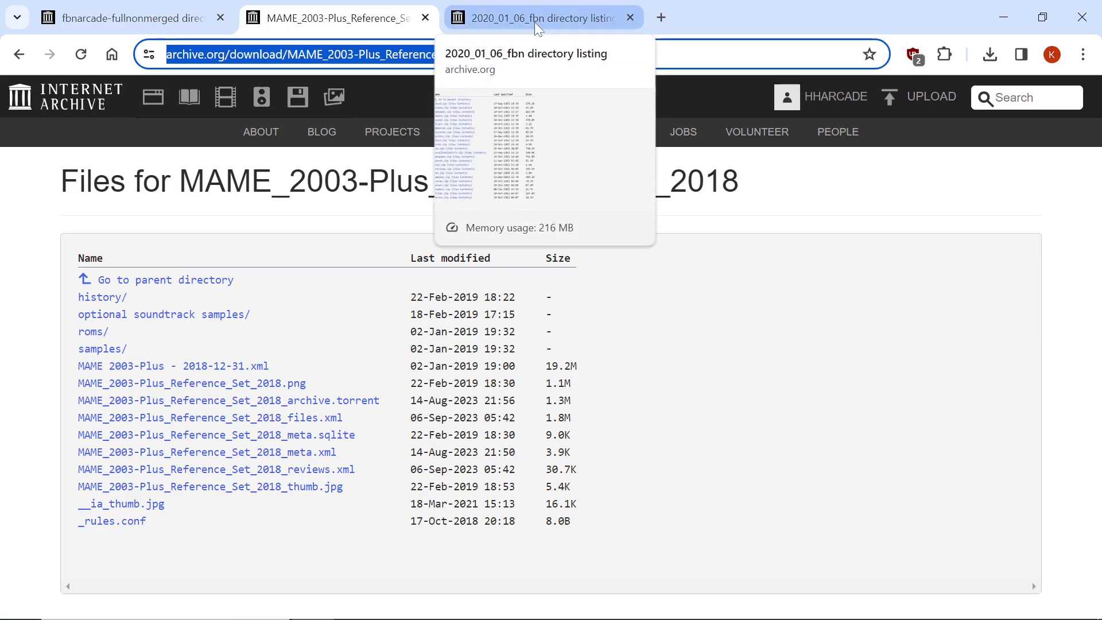
pyautogui.click(534, 22)
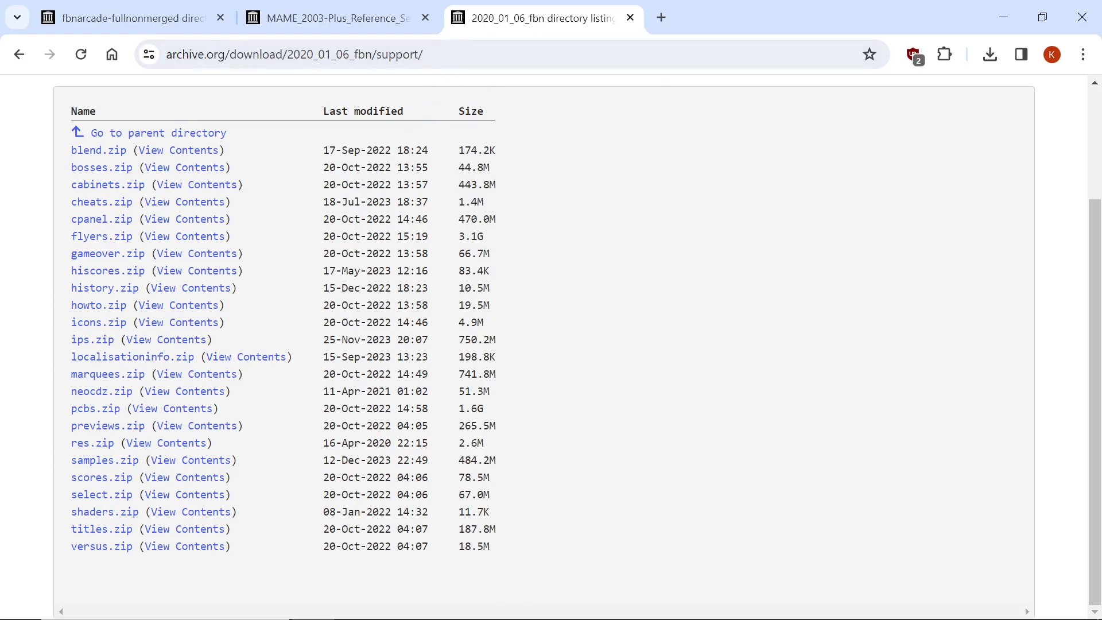
pyautogui.moveTo(68, 468); pyautogui.dragTo(115, 462)
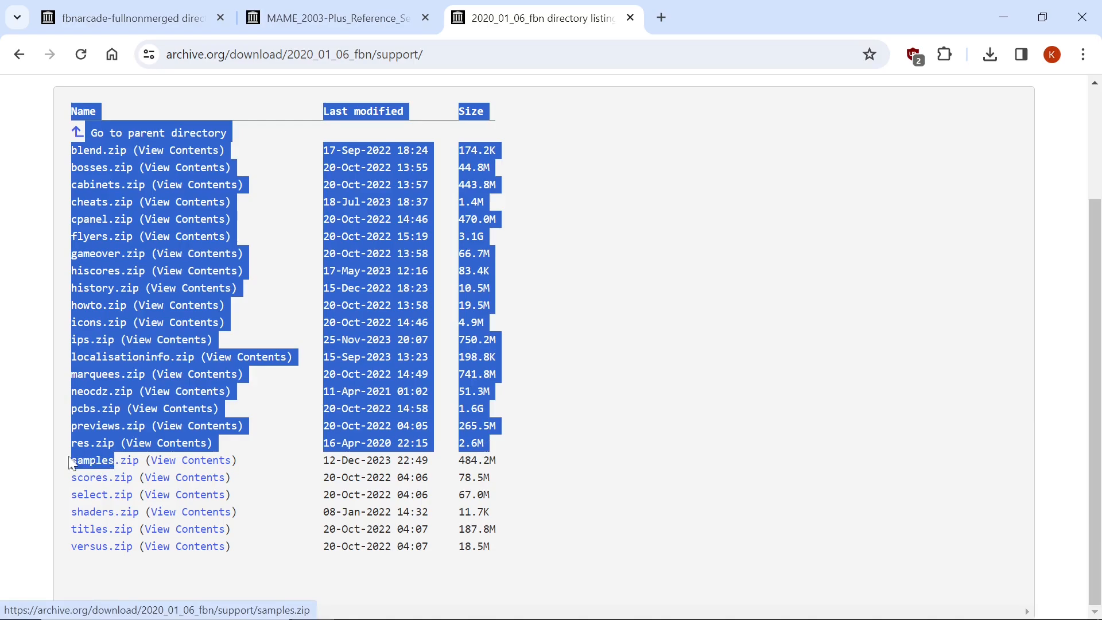
pyautogui.click(73, 466)
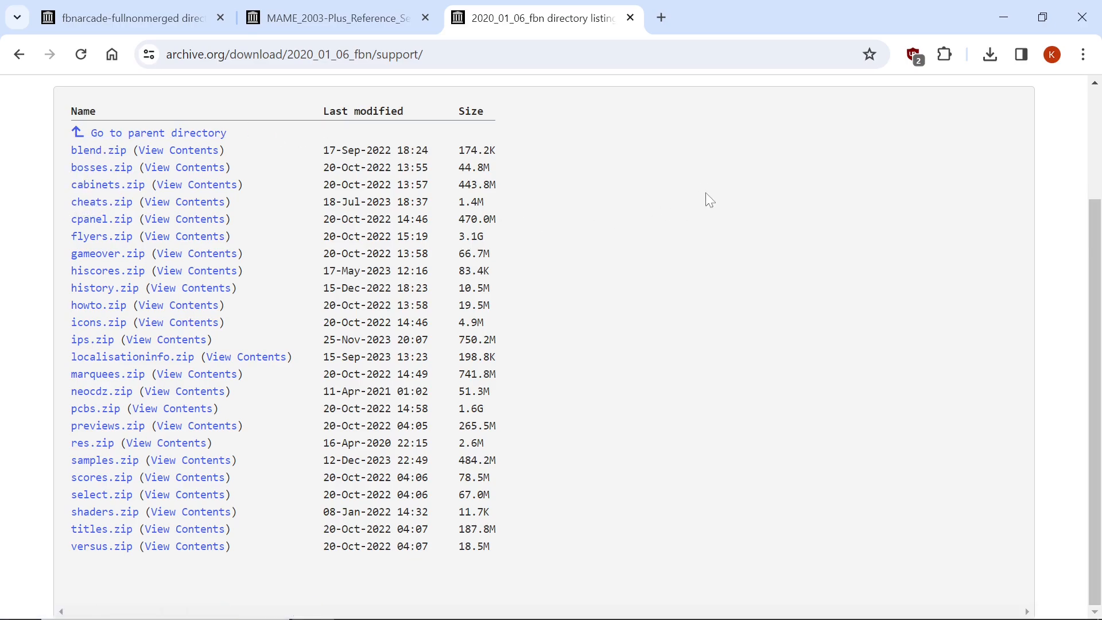
pyautogui.moveTo(430, 54); pyautogui.dragTo(163, 54)
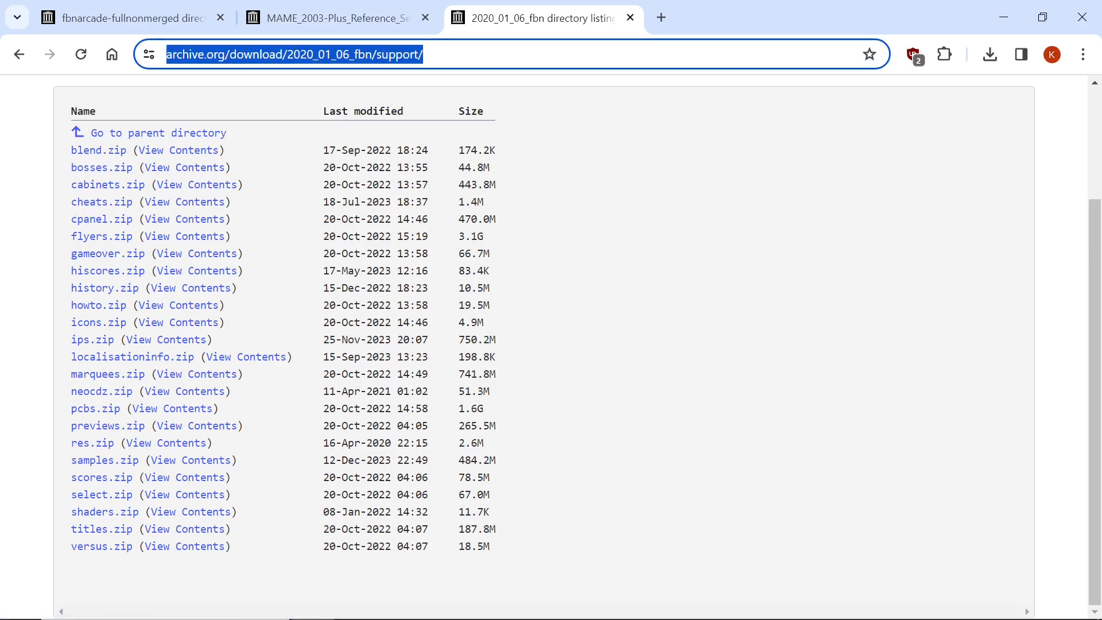
pyautogui.click(738, 274)
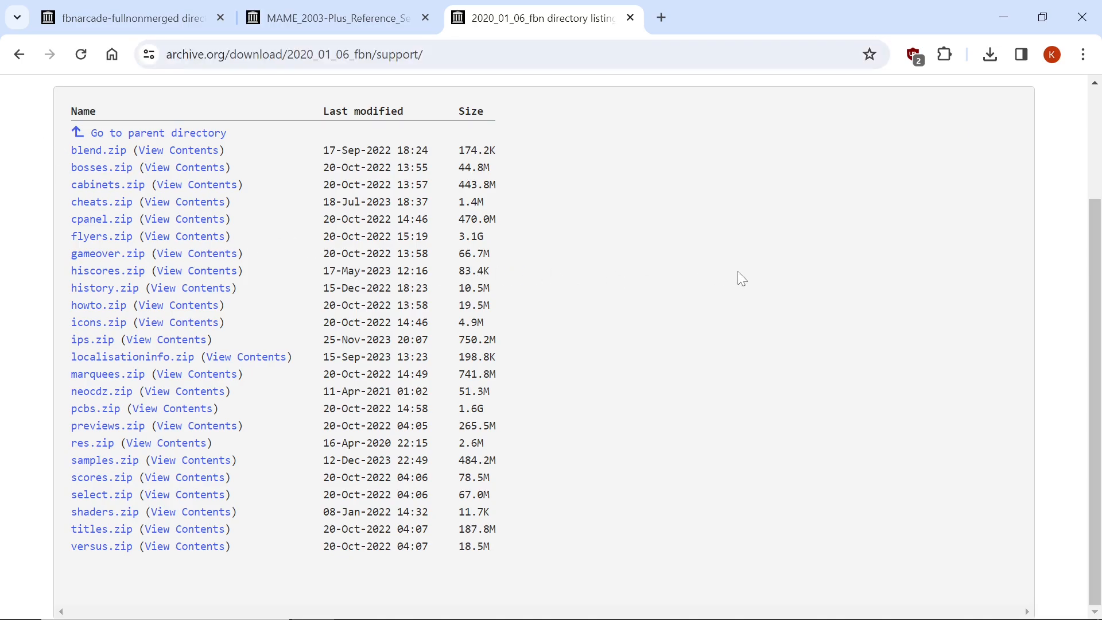